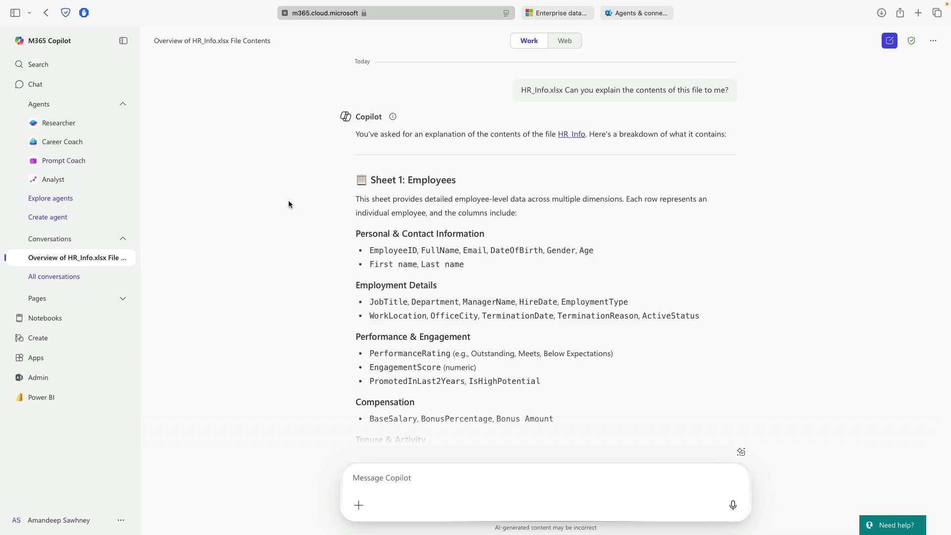
- Switch to the admin center's Agents & connectors page listing 98 agents and connectors
{"action": "left_click", "coordinate": [648, 15]}
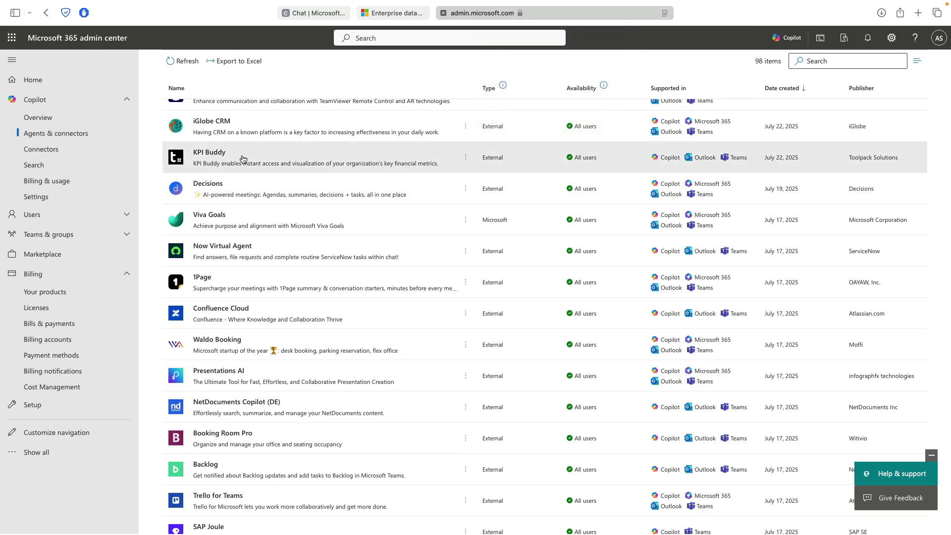
{"action": "scroll", "coordinate": [243, 158], "scroll_direction": "up", "scroll_amount": 7}
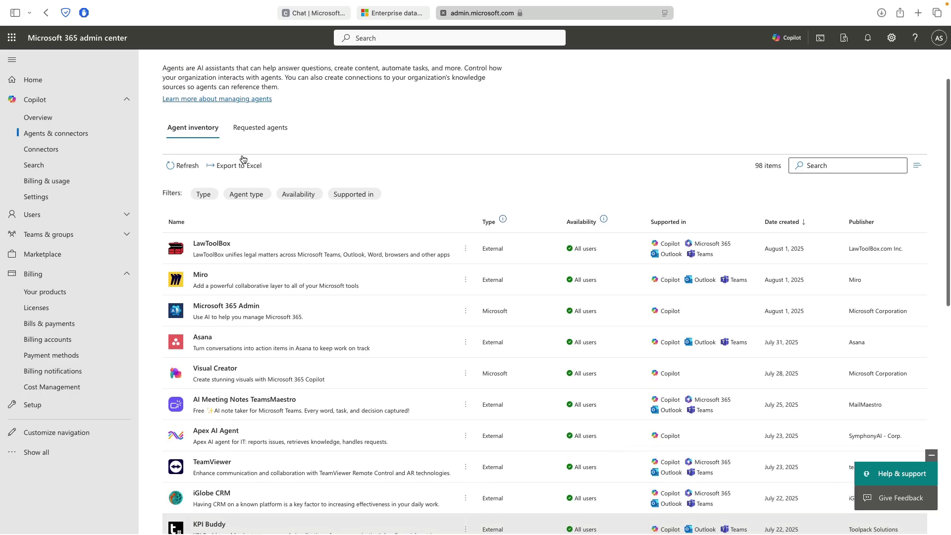
{"action": "scroll", "coordinate": [242, 159], "scroll_direction": "down", "scroll_amount": 6}
{"action": "scroll", "coordinate": [243, 159], "scroll_direction": "down", "scroll_amount": 3}
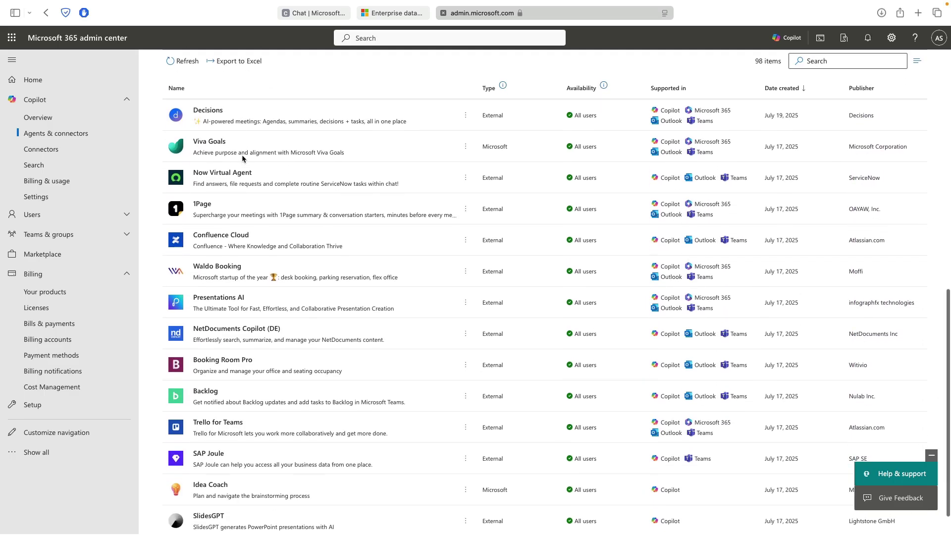
{"action": "scroll", "coordinate": [242, 159], "scroll_direction": "down", "scroll_amount": 4}
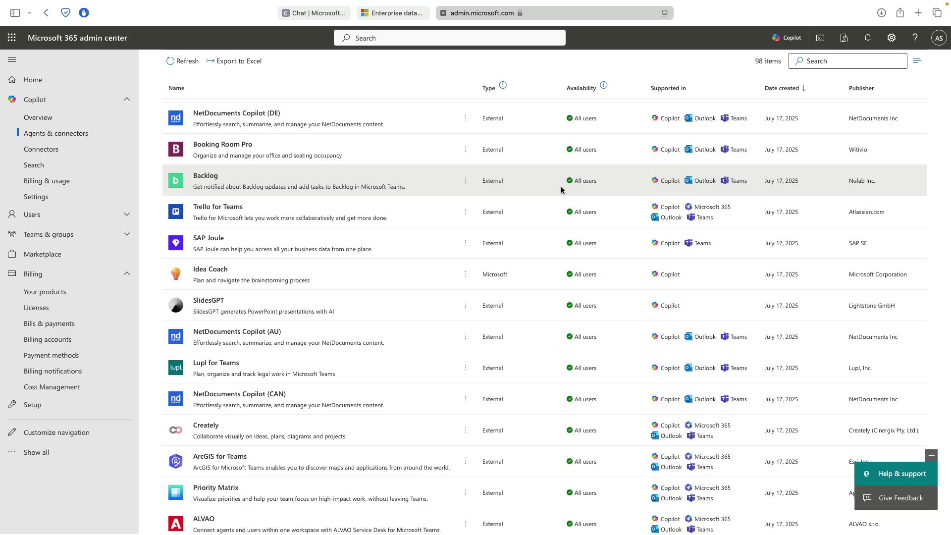
{"action": "scroll", "coordinate": [561, 190], "scroll_direction": "up", "scroll_amount": 10}
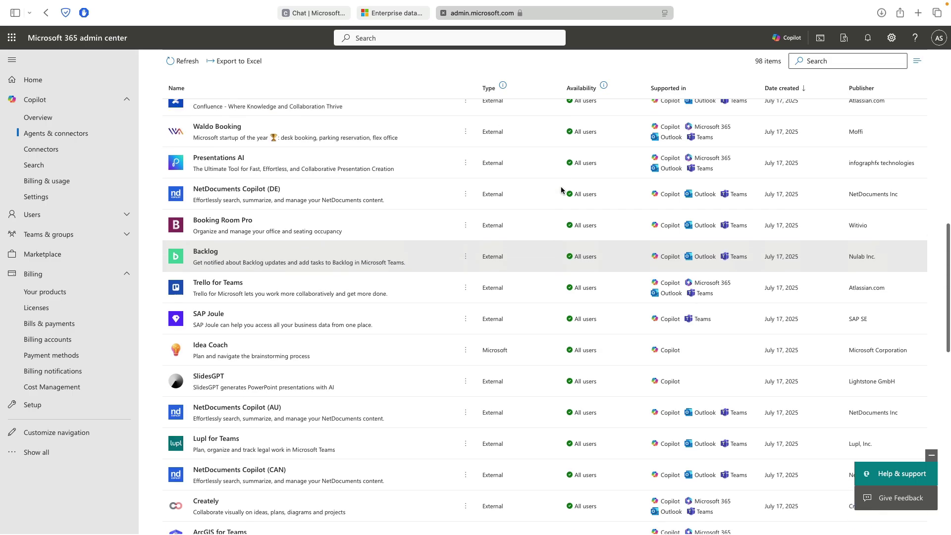
{"action": "scroll", "coordinate": [561, 187], "scroll_direction": "up", "scroll_amount": 3}
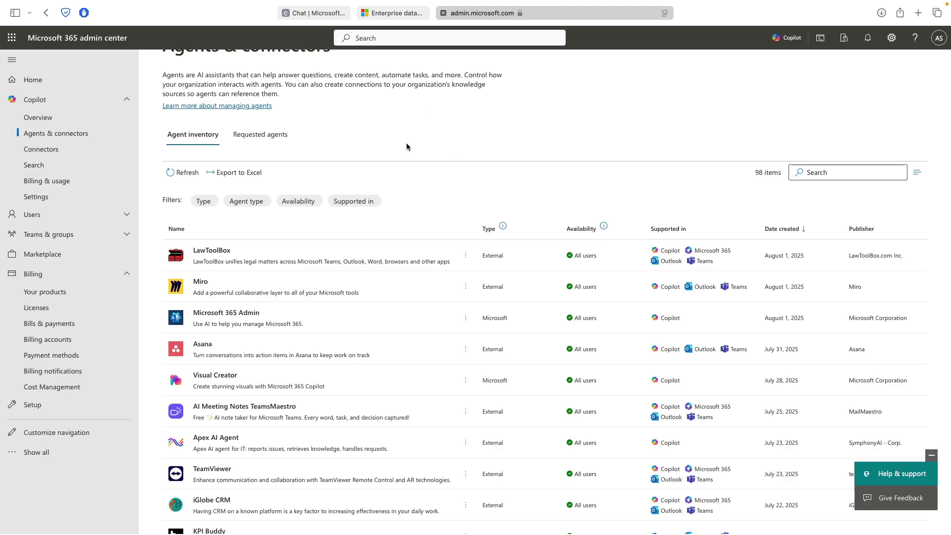
{"action": "scroll", "coordinate": [392, 236], "scroll_direction": "down", "scroll_amount": 10}
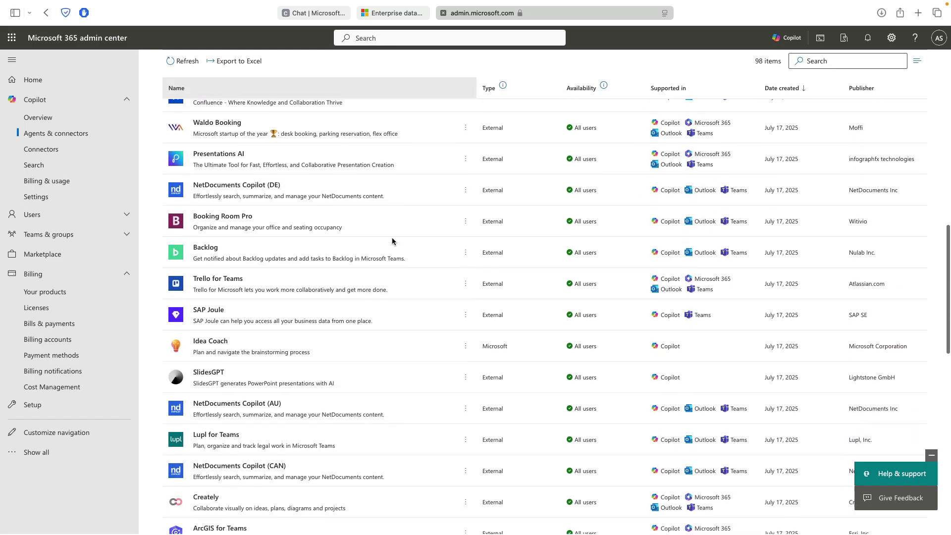
{"action": "scroll", "coordinate": [392, 242], "scroll_direction": "down", "scroll_amount": 1}
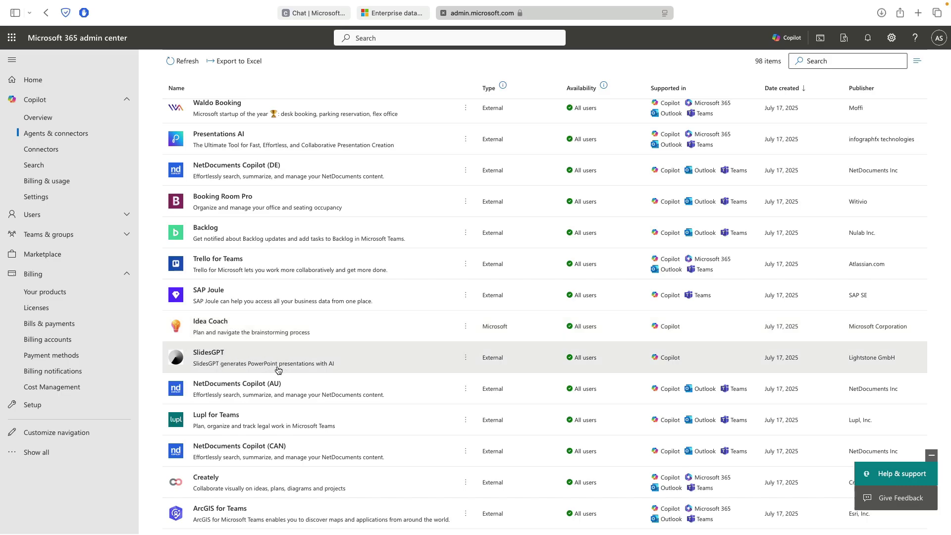
{"action": "scroll", "coordinate": [322, 365], "scroll_direction": "down", "scroll_amount": 3}
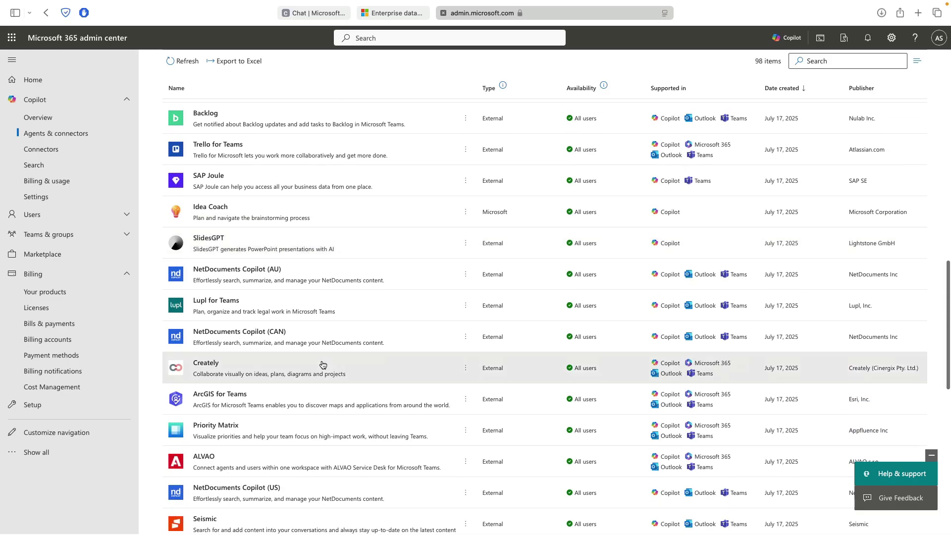
{"action": "scroll", "coordinate": [258, 403], "scroll_direction": "down", "scroll_amount": 3}
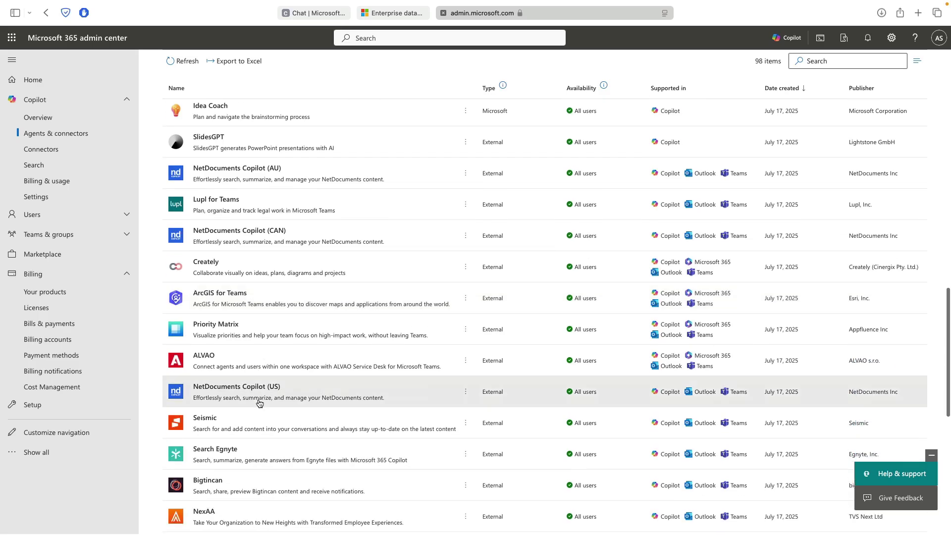
{"action": "scroll", "coordinate": [259, 402], "scroll_direction": "down", "scroll_amount": 3}
{"action": "scroll", "coordinate": [259, 403], "scroll_direction": "down", "scroll_amount": 2}
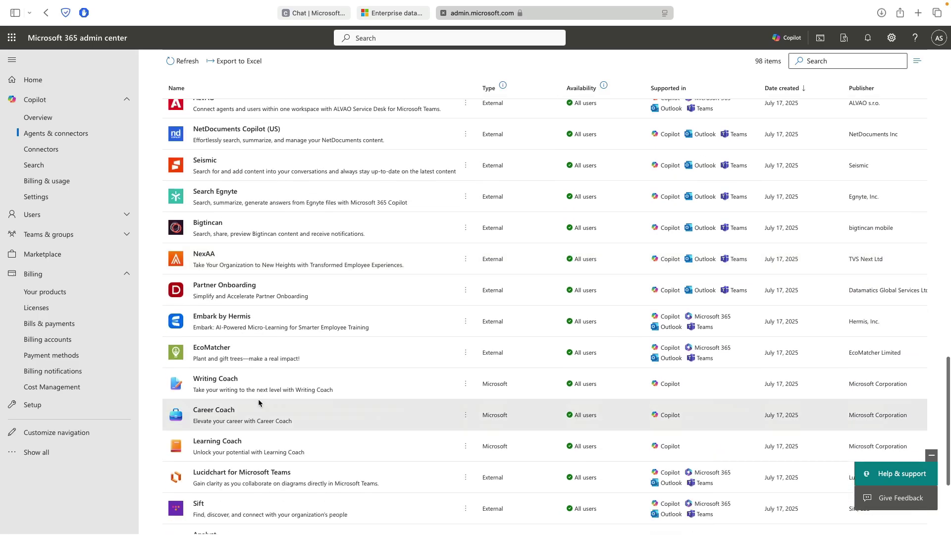
{"action": "scroll", "coordinate": [355, 166], "scroll_direction": "down", "scroll_amount": 2}
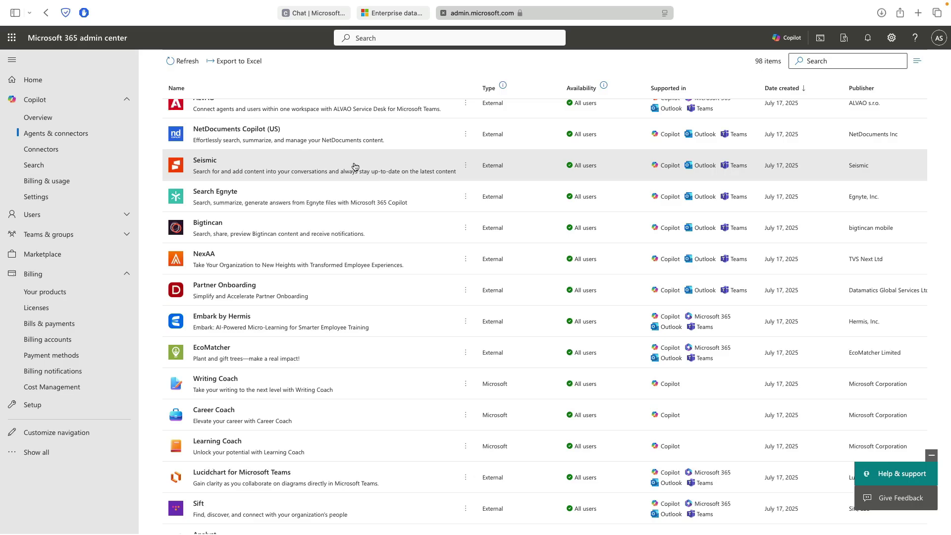
- Back in Copilot, start a new Analyst agent chat after glancing at its suggested prompts
{"action": "left_click", "coordinate": [329, 14]}
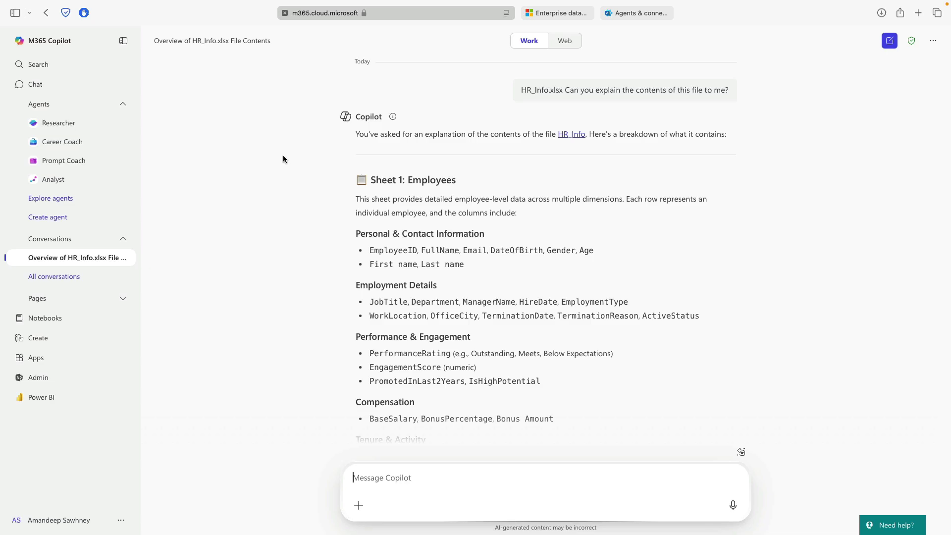
{"action": "left_click", "coordinate": [63, 180]}
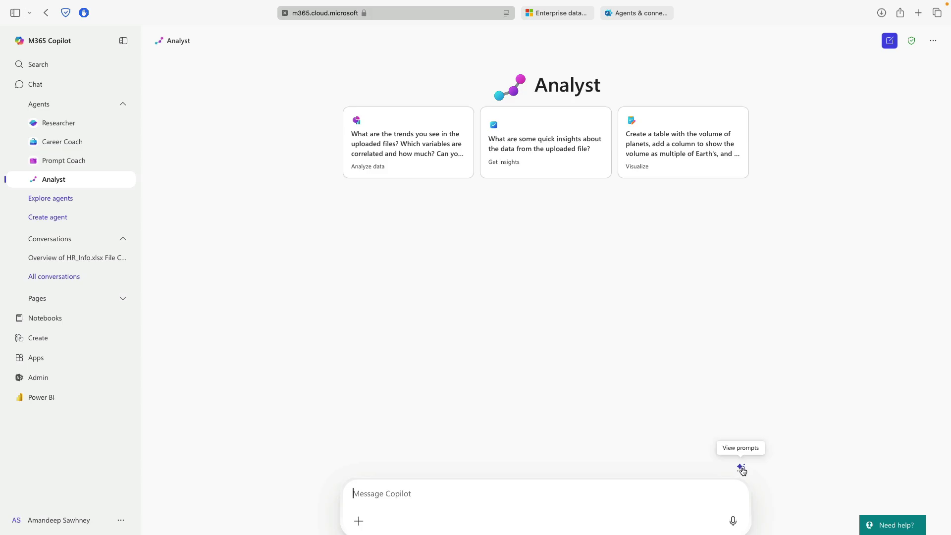
{"action": "left_click", "coordinate": [741, 468]}
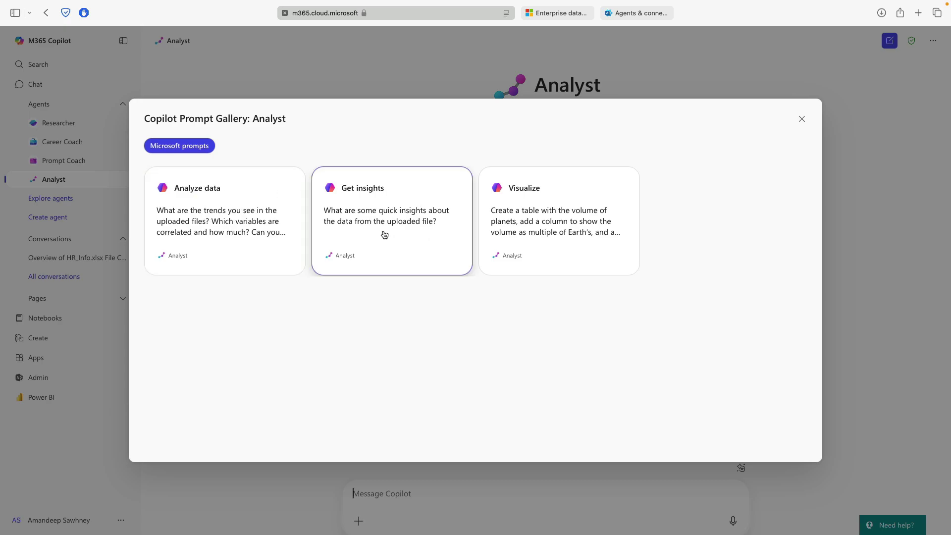
{"action": "left_click", "coordinate": [802, 119]}
{"action": "left_click", "coordinate": [408, 481]}
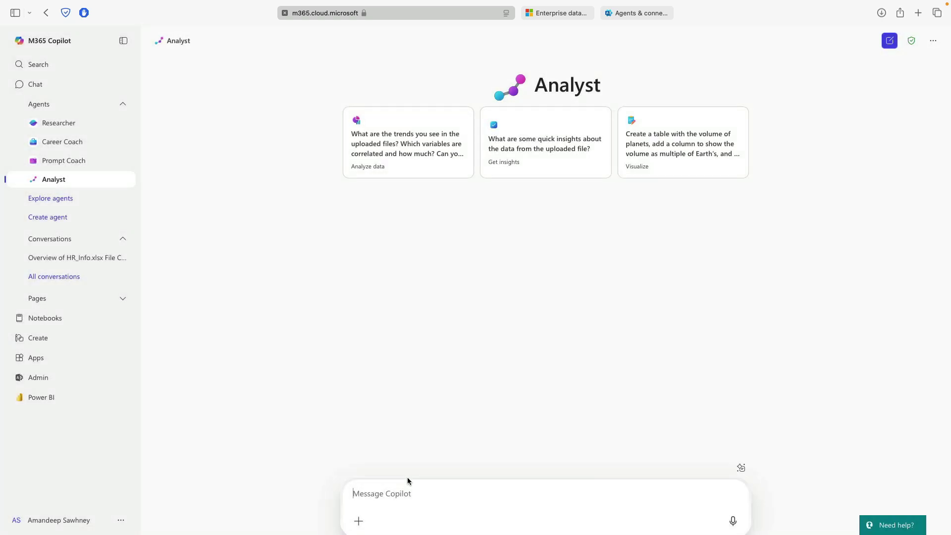
- Ask Analyst the suggested trends-and-correlations question with Orders.xlsx attached
{"action": "type", "text": "/"}
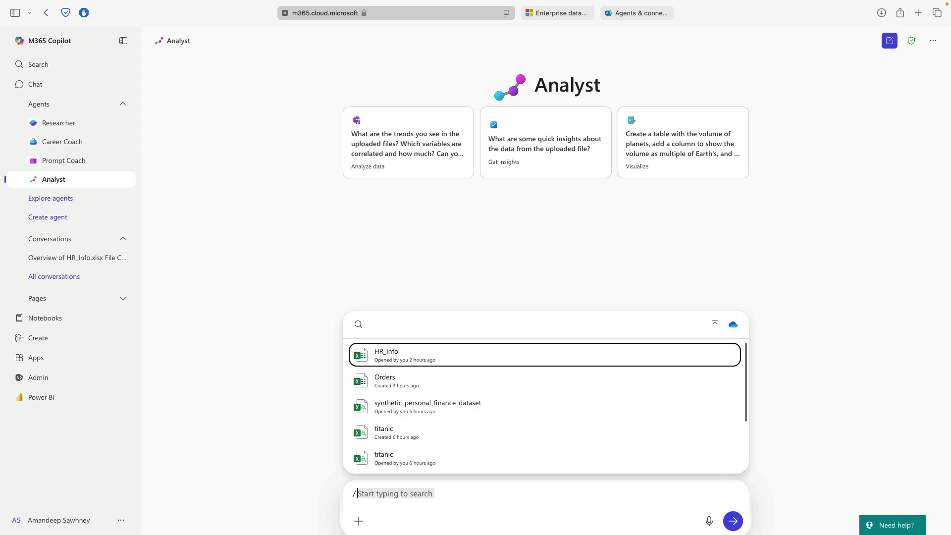
{"action": "left_click", "coordinate": [410, 381]}
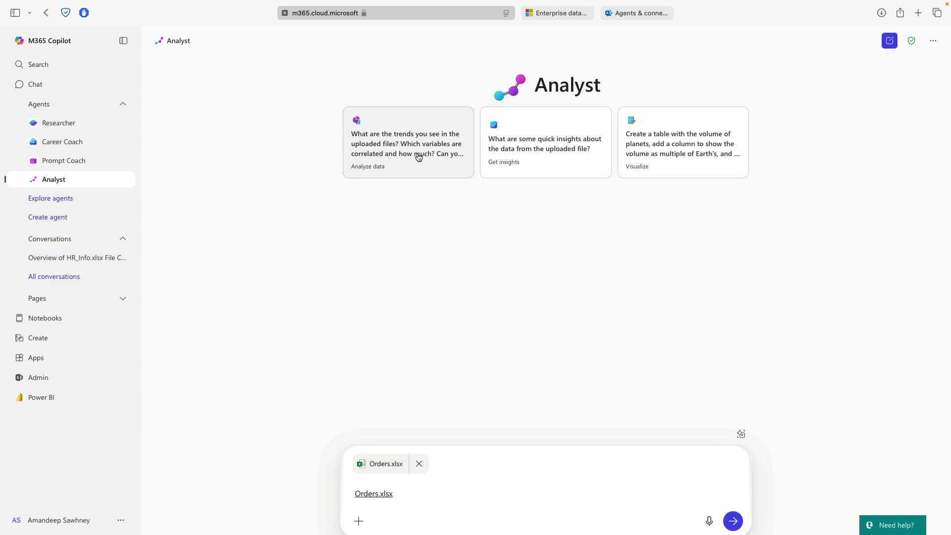
{"action": "left_click", "coordinate": [419, 157]}
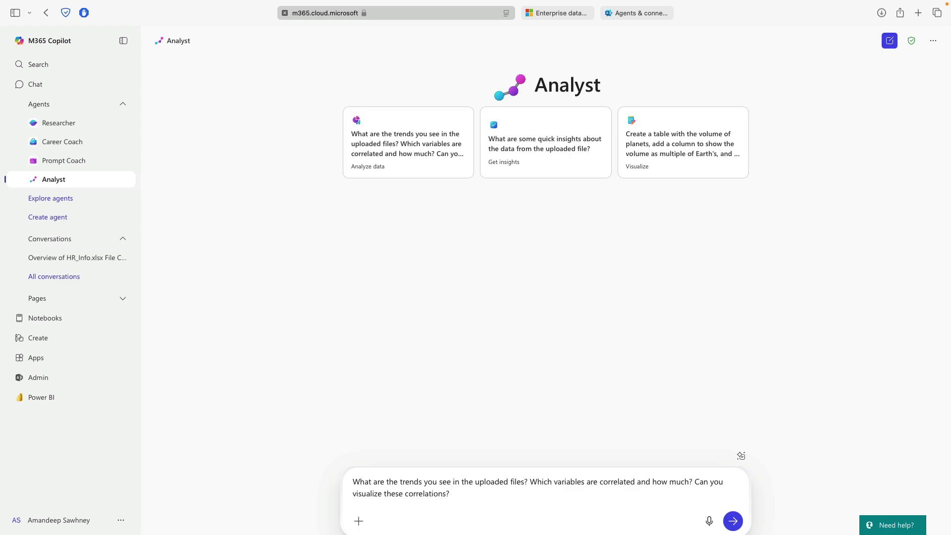
{"action": "type", "text": "/"}
{"action": "left_click", "coordinate": [422, 373]}
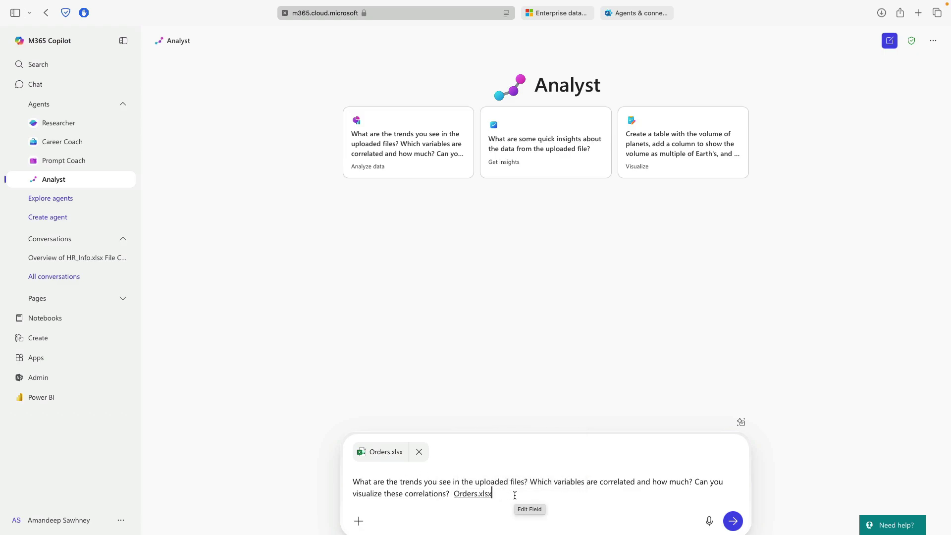
{"action": "left_click", "coordinate": [732, 521]}
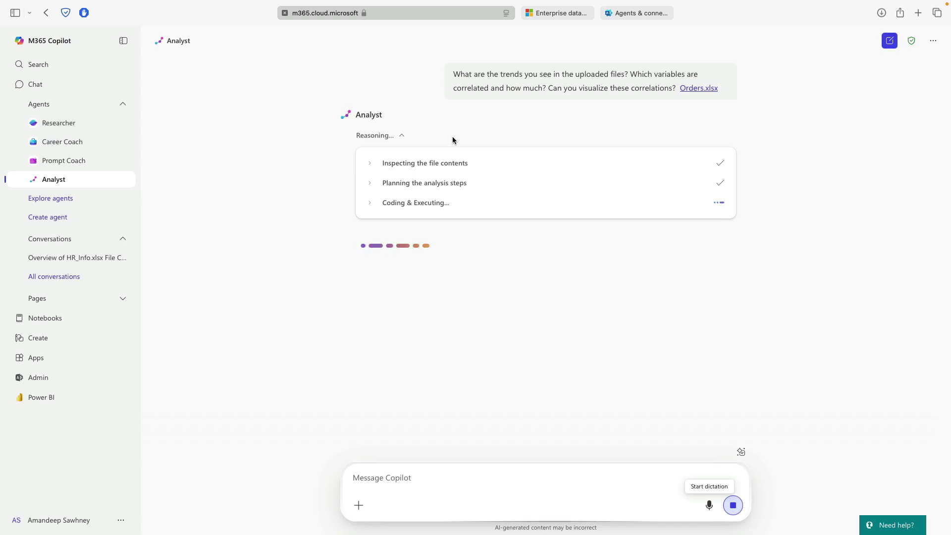
- Expand the file-inspection, analysis-planning and first Python code steps of the Analyst's reasoning
{"action": "left_click", "coordinate": [369, 164]}
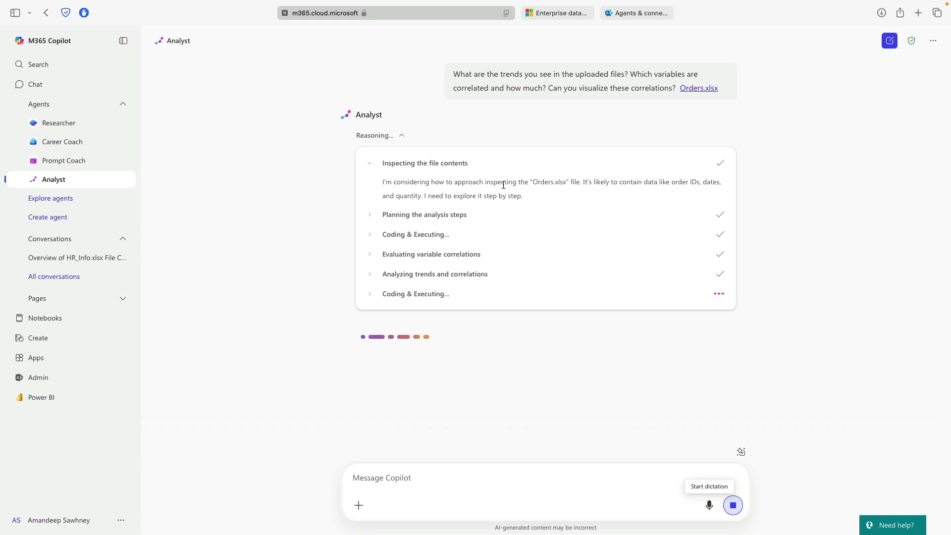
{"action": "left_click", "coordinate": [373, 217]}
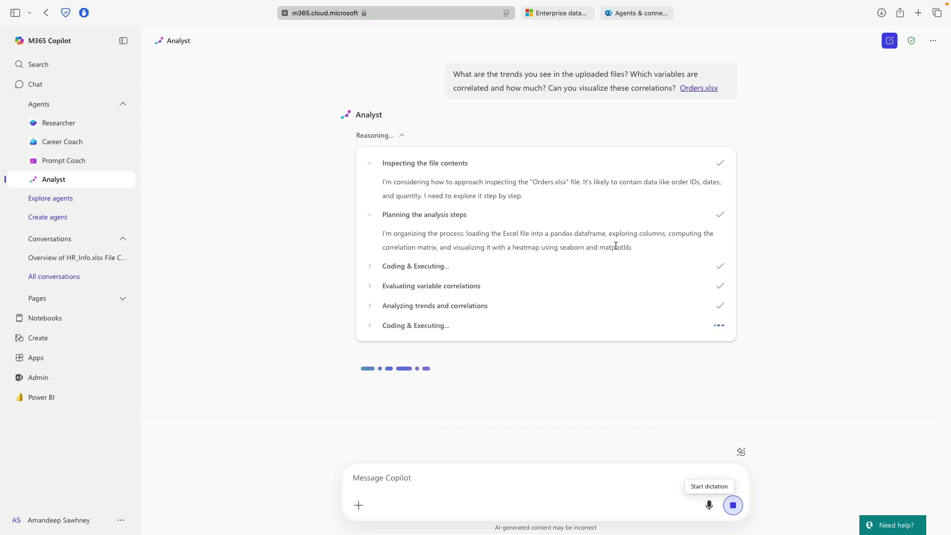
{"action": "left_click", "coordinate": [372, 266]}
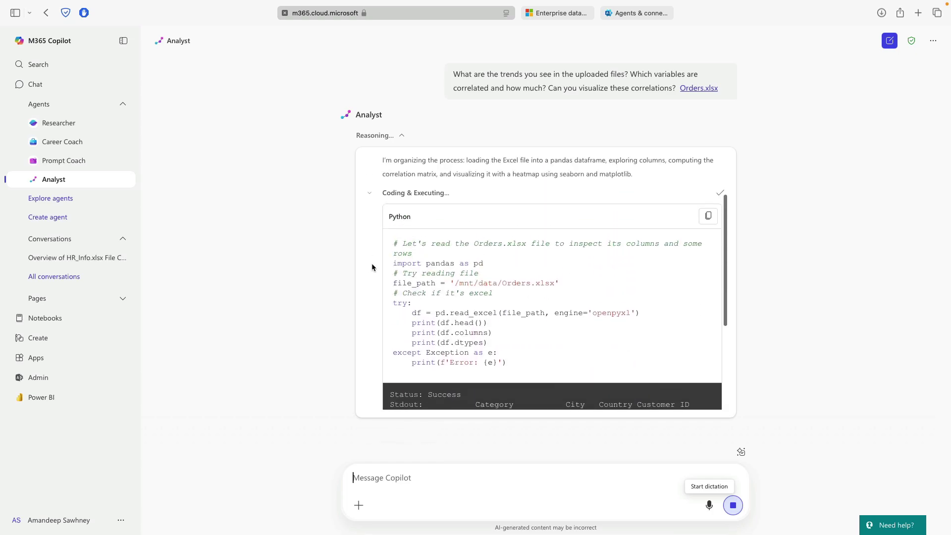
- Expand the variable-correlation, trend-analysis and heatmap-code reasoning steps
{"action": "scroll", "coordinate": [371, 268], "scroll_direction": "up", "scroll_amount": 1}
{"action": "scroll", "coordinate": [446, 241], "scroll_direction": "down", "scroll_amount": 3}
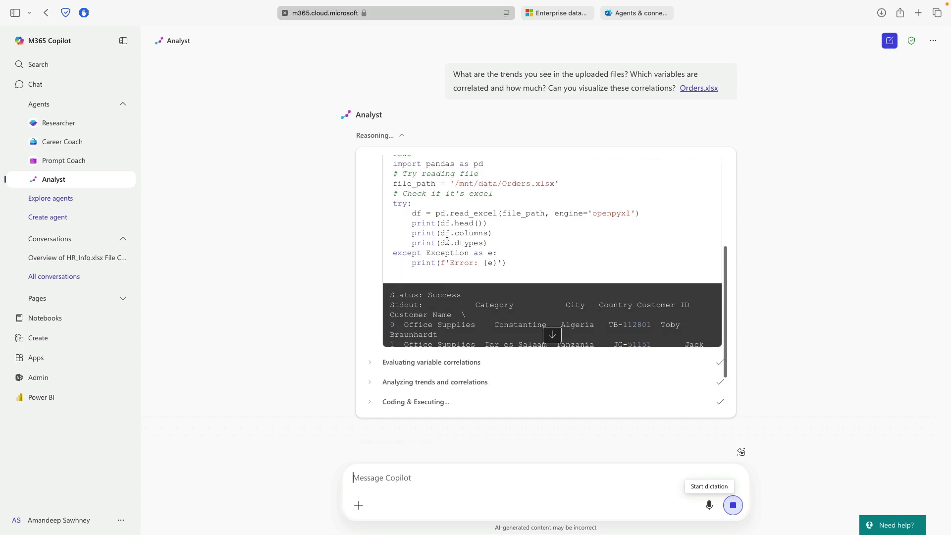
{"action": "scroll", "coordinate": [524, 261], "scroll_direction": "down", "scroll_amount": 6}
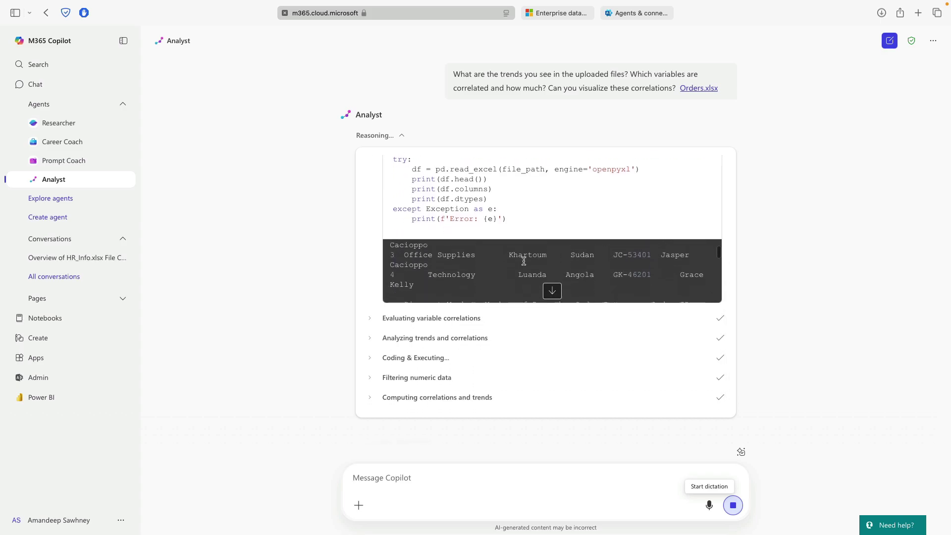
{"action": "left_click", "coordinate": [370, 318]}
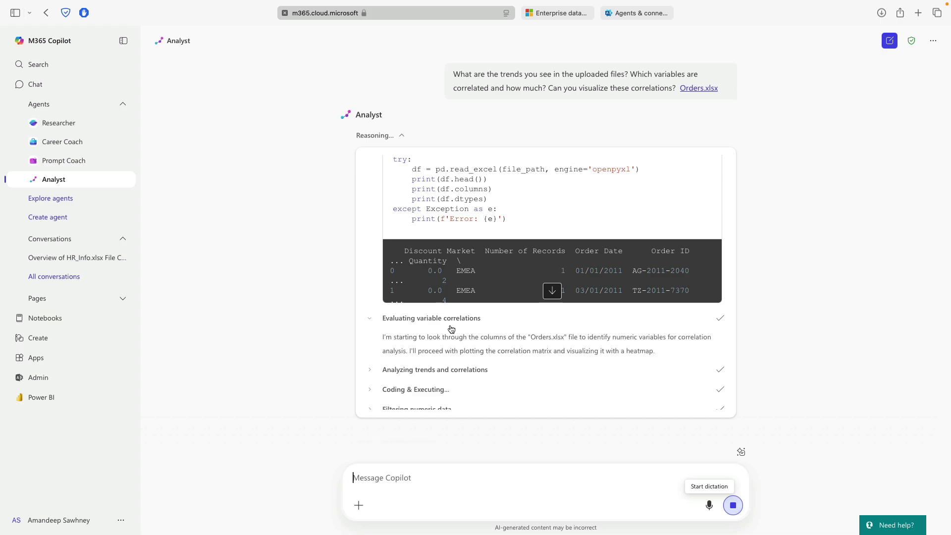
{"action": "scroll", "coordinate": [452, 328], "scroll_direction": "down", "scroll_amount": 2}
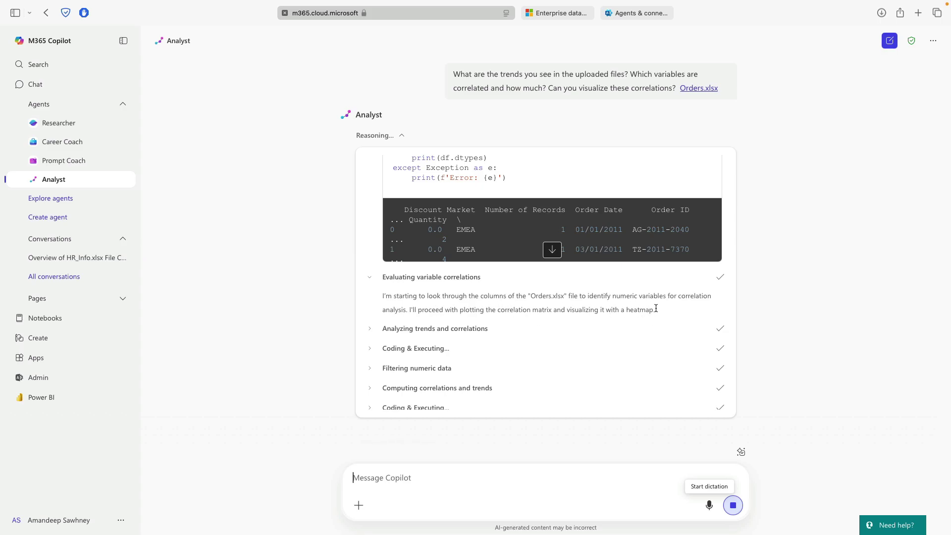
{"action": "left_click", "coordinate": [370, 329]}
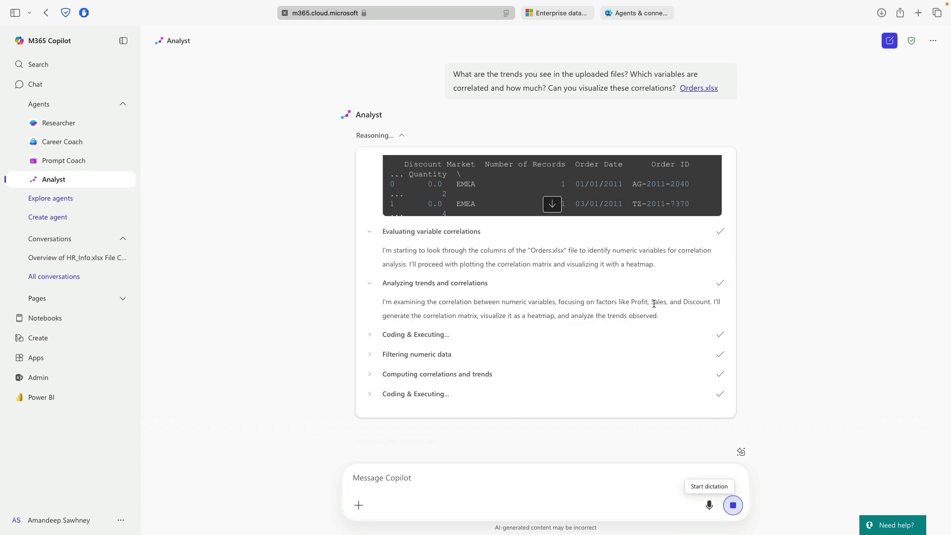
{"action": "left_click", "coordinate": [372, 339]}
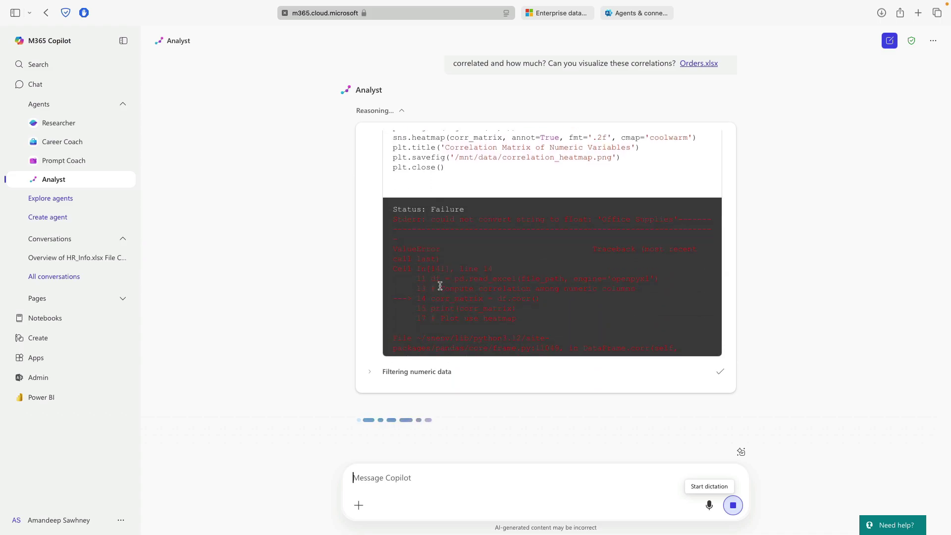
- Collapse the 84-second reasoning to show the seasonal peaks and Sales–Shipping Cost correlation answer
{"action": "scroll", "coordinate": [440, 287], "scroll_direction": "down", "scroll_amount": 10}
{"action": "scroll", "coordinate": [439, 286], "scroll_direction": "down", "scroll_amount": 10}
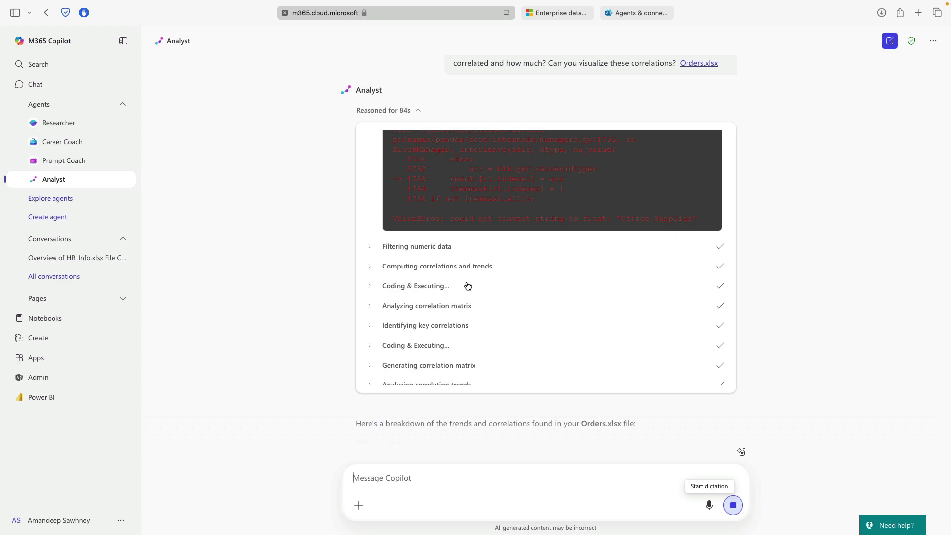
{"action": "scroll", "coordinate": [467, 286], "scroll_direction": "down", "scroll_amount": 5}
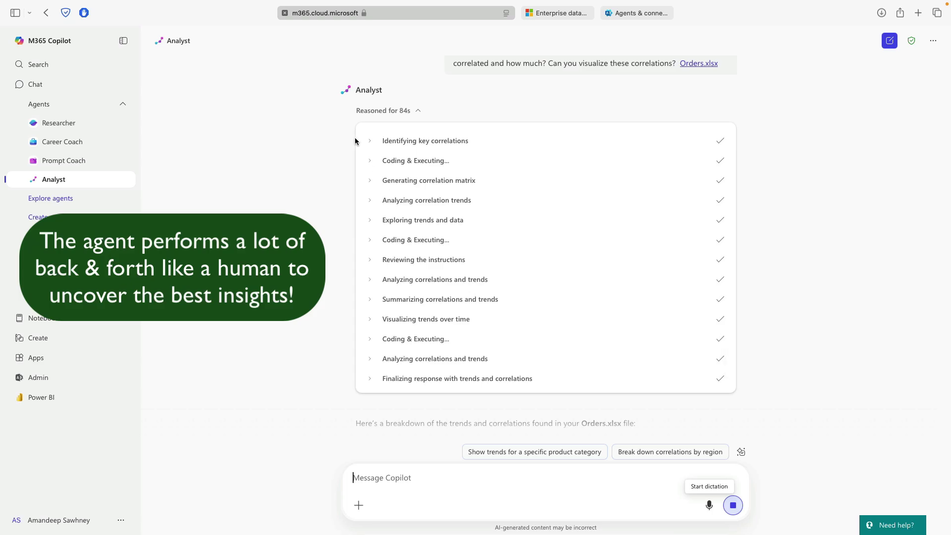
{"action": "left_click", "coordinate": [412, 111]}
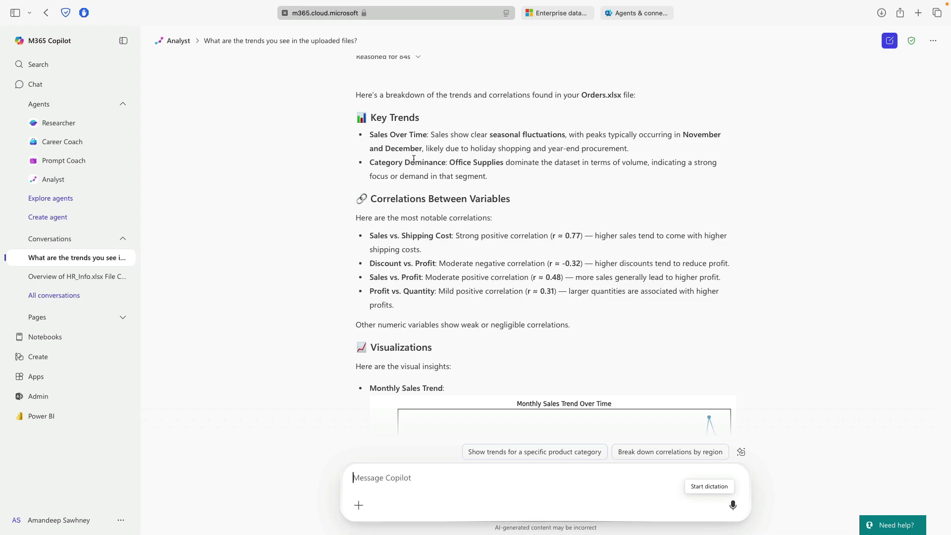
{"action": "left_click_drag", "start_coordinate": [447, 162], "coordinate": [504, 163]}
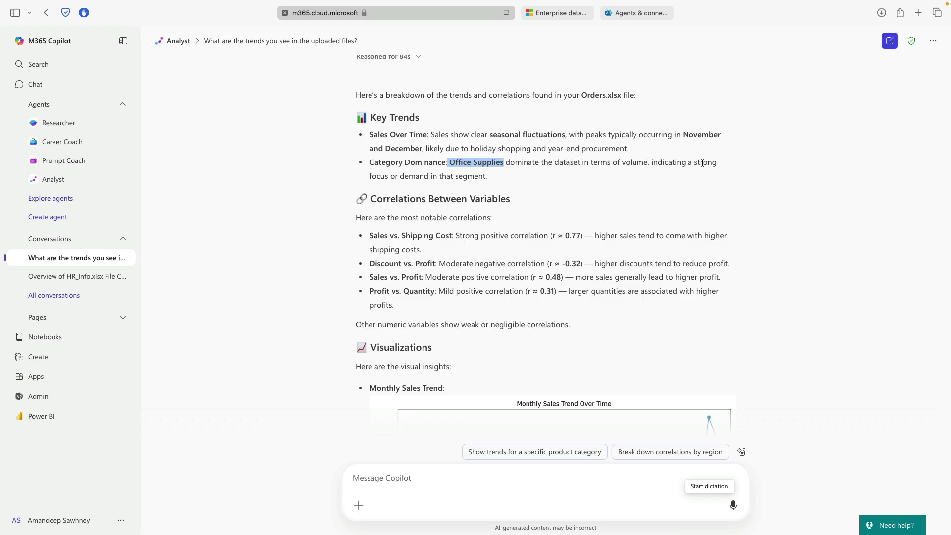
{"action": "left_click", "coordinate": [468, 164]}
{"action": "left_click_drag", "start_coordinate": [451, 163], "coordinate": [505, 174]}
{"action": "scroll", "coordinate": [505, 171], "scroll_direction": "down", "scroll_amount": 2}
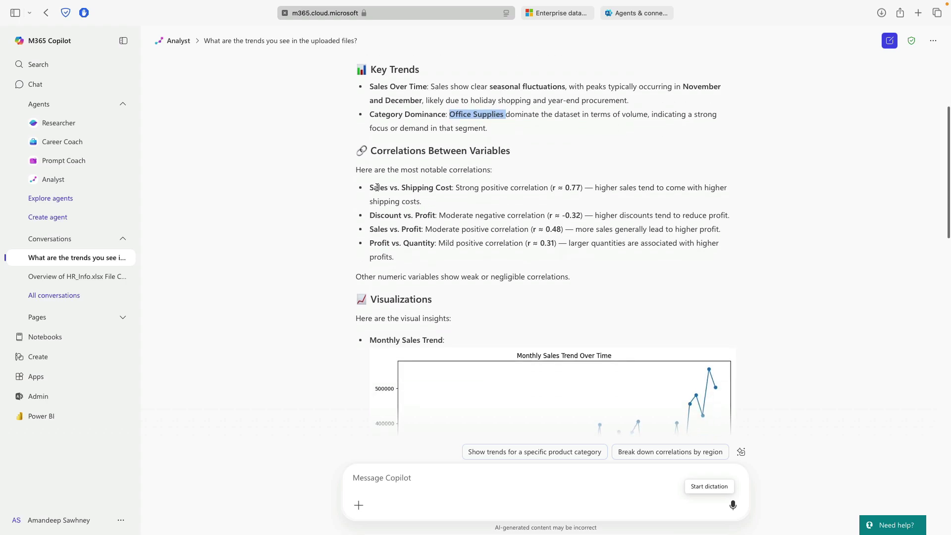
{"action": "left_click_drag", "start_coordinate": [369, 189], "coordinate": [548, 188]}
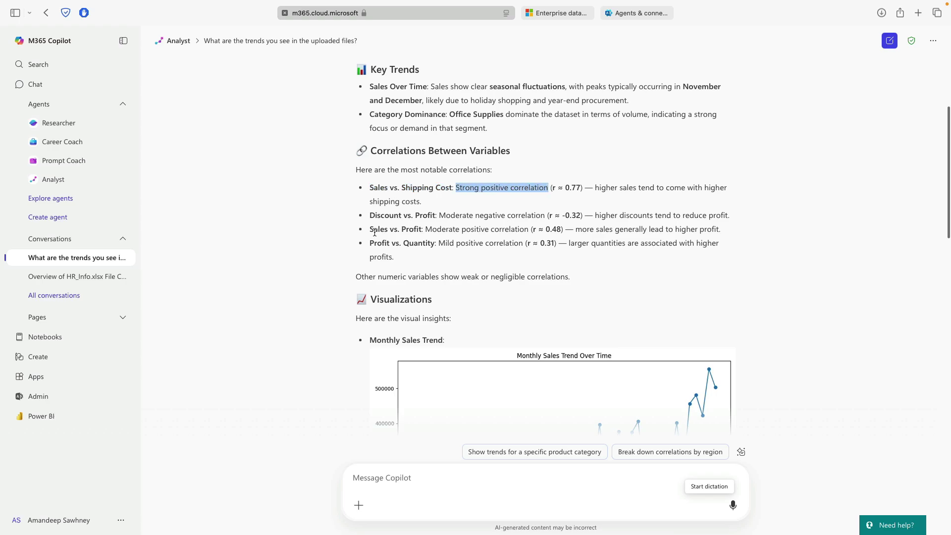
{"action": "left_click_drag", "start_coordinate": [371, 216], "coordinate": [475, 217]}
{"action": "left_click_drag", "start_coordinate": [369, 230], "coordinate": [443, 230]}
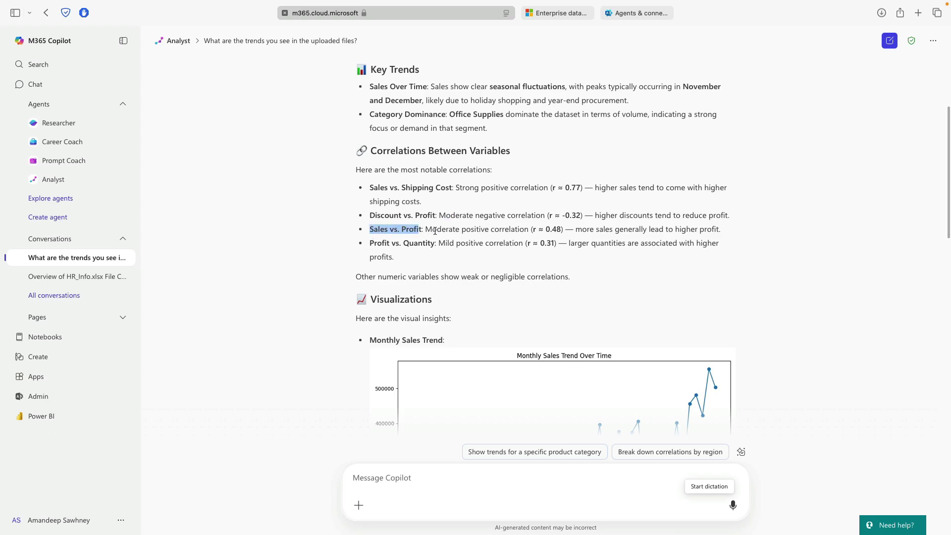
{"action": "left_click_drag", "start_coordinate": [371, 244], "coordinate": [486, 243]}
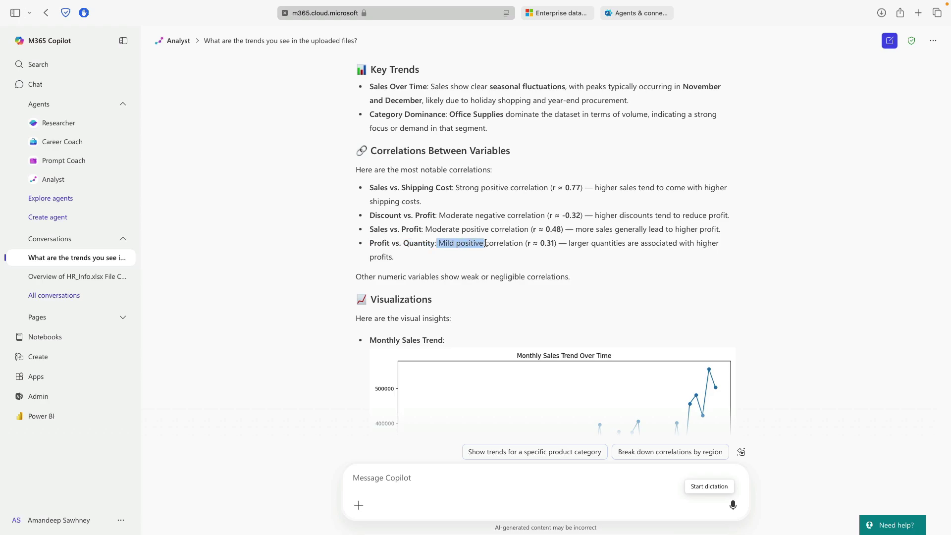
{"action": "scroll", "coordinate": [486, 242], "scroll_direction": "down", "scroll_amount": 4}
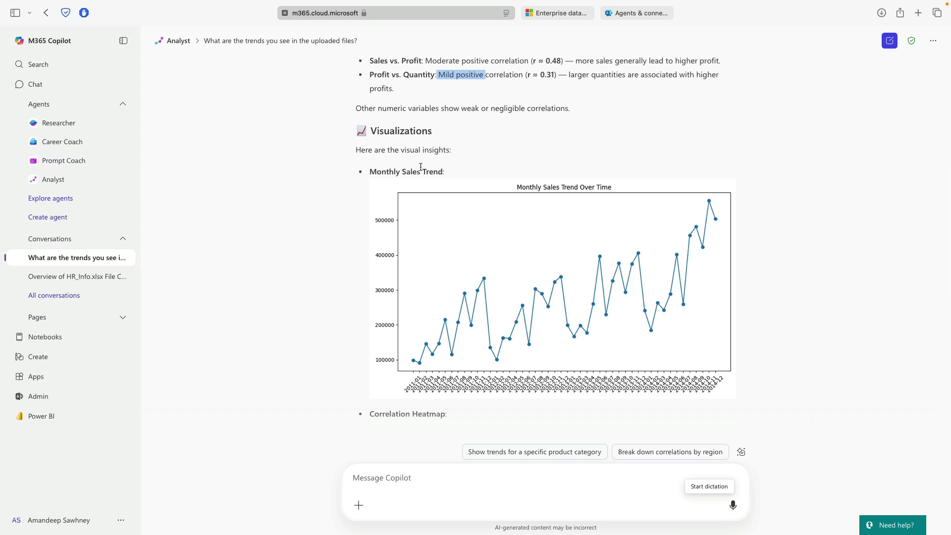
- Scroll past the Monthly Sales Trend chart down to the Orders.xlsx correlation heatmap
{"action": "scroll", "coordinate": [465, 174], "scroll_direction": "down", "scroll_amount": 3}
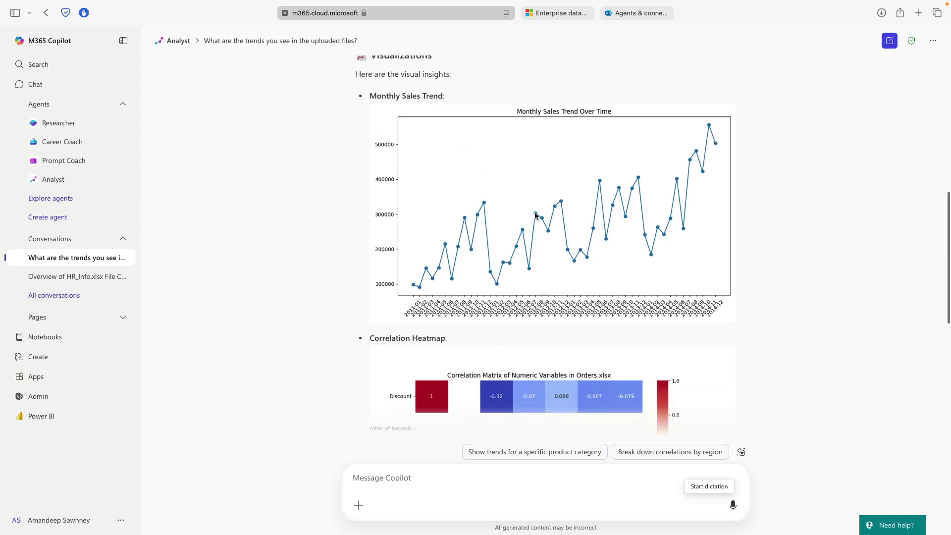
{"action": "scroll", "coordinate": [535, 216], "scroll_direction": "down", "scroll_amount": 3}
{"action": "scroll", "coordinate": [535, 216], "scroll_direction": "down", "scroll_amount": 5}
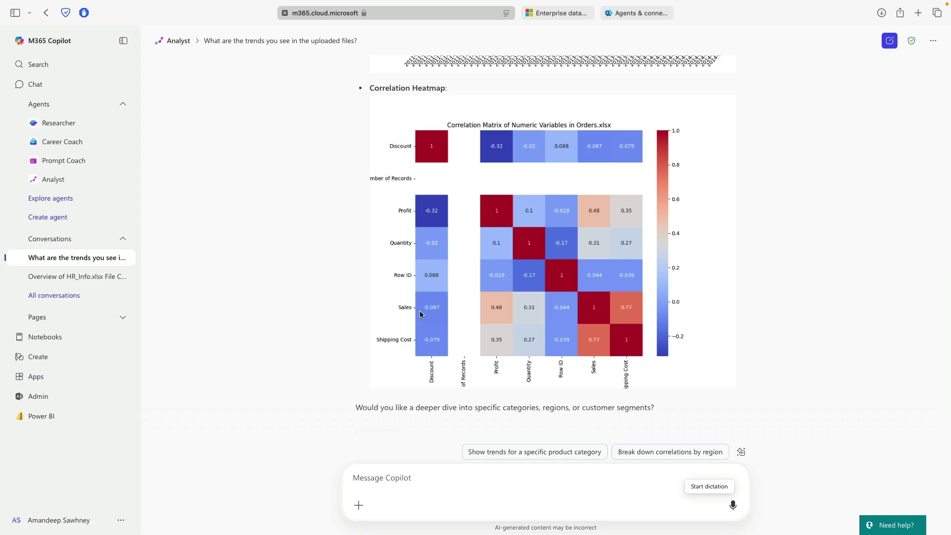
{"action": "scroll", "coordinate": [501, 290], "scroll_direction": "down", "scroll_amount": 3}
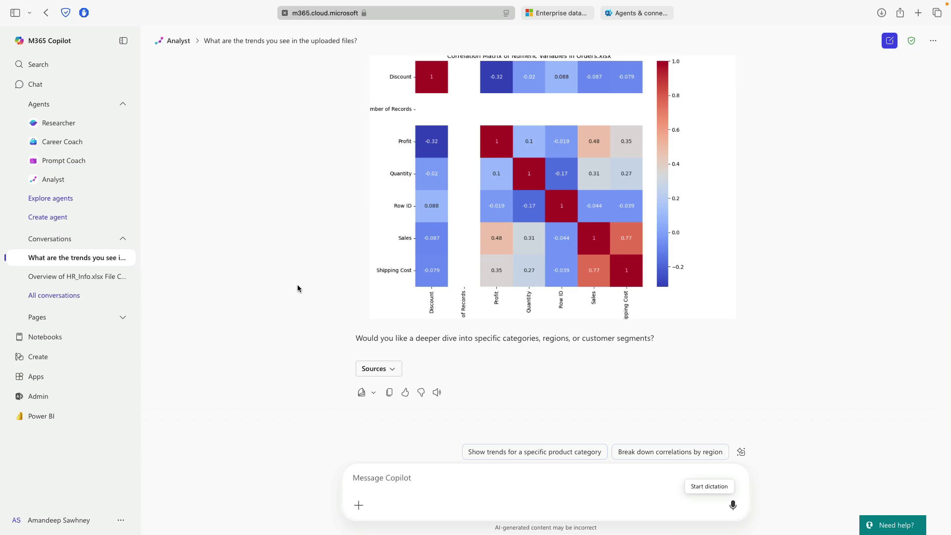
- Expand the 84-second reasoning and scroll through its code to the correlation heatmap
{"action": "scroll", "coordinate": [299, 288], "scroll_direction": "up", "scroll_amount": 15}
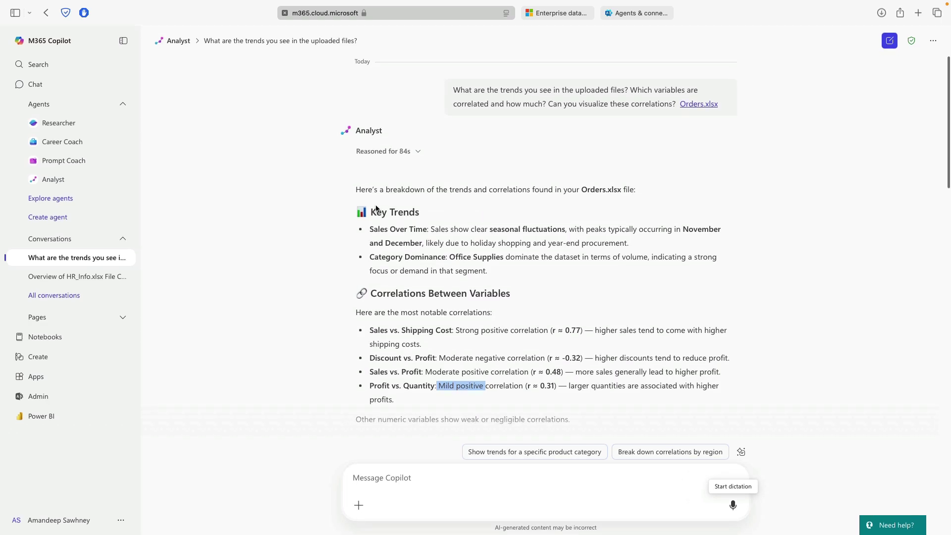
{"action": "left_click", "coordinate": [419, 158]}
{"action": "scroll", "coordinate": [434, 266], "scroll_direction": "down", "scroll_amount": 5}
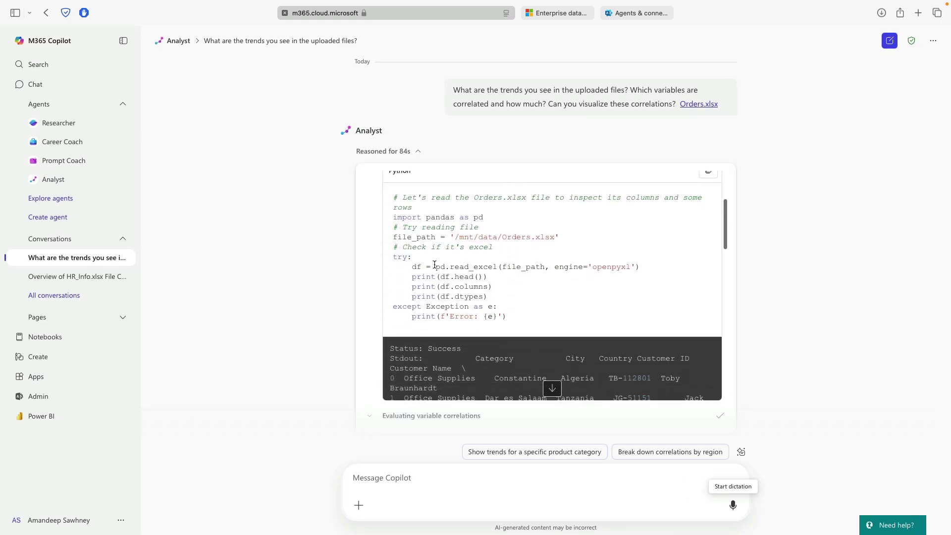
{"action": "scroll", "coordinate": [420, 358], "scroll_direction": "down", "scroll_amount": 10}
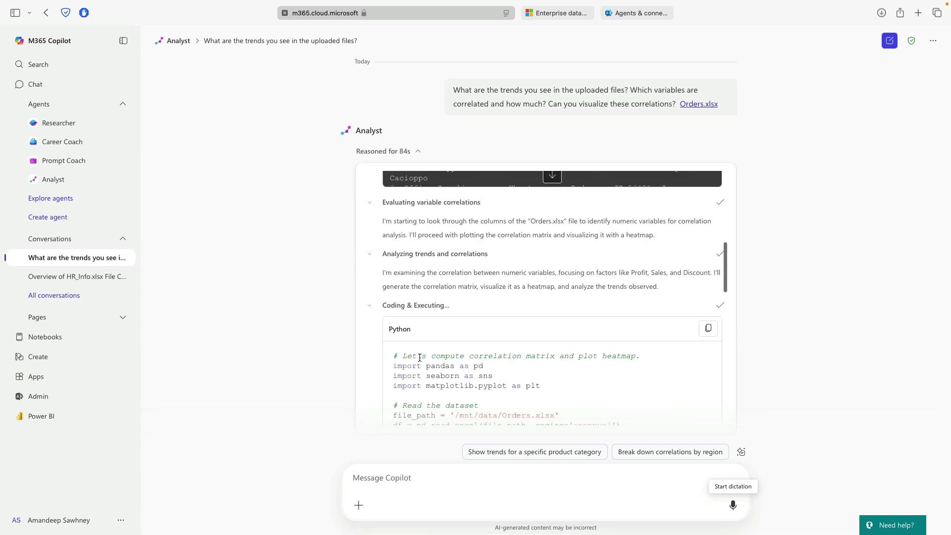
{"action": "scroll", "coordinate": [420, 358], "scroll_direction": "down", "scroll_amount": 6}
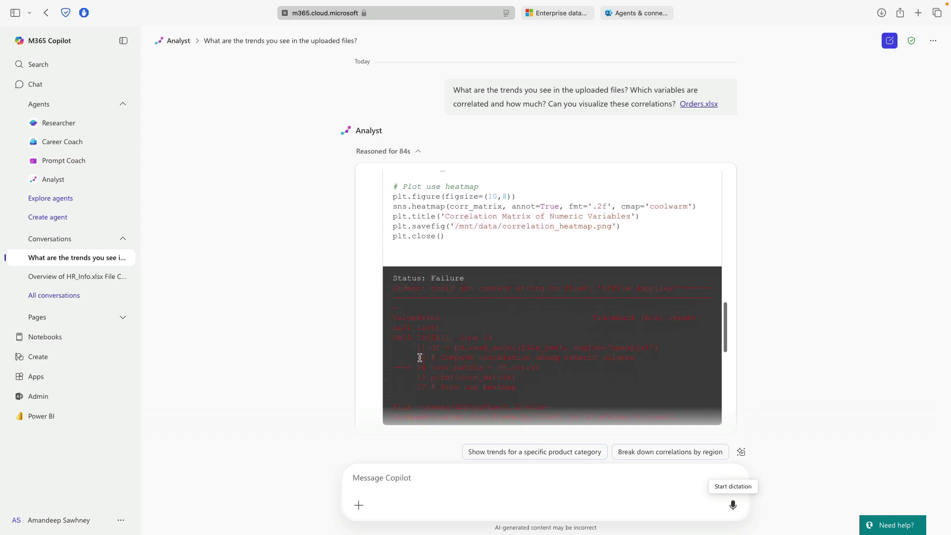
{"action": "scroll", "coordinate": [420, 358], "scroll_direction": "down", "scroll_amount": 15}
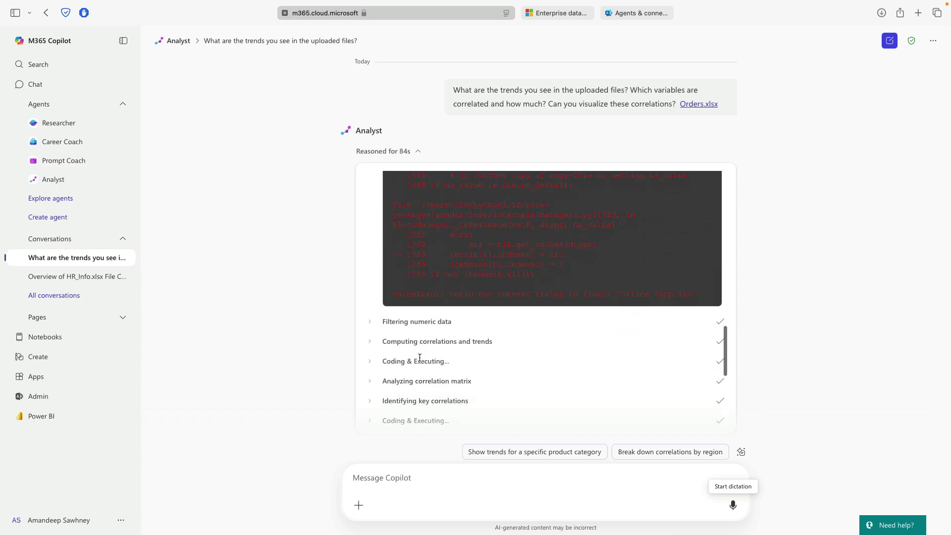
{"action": "scroll", "coordinate": [419, 358], "scroll_direction": "down", "scroll_amount": 8}
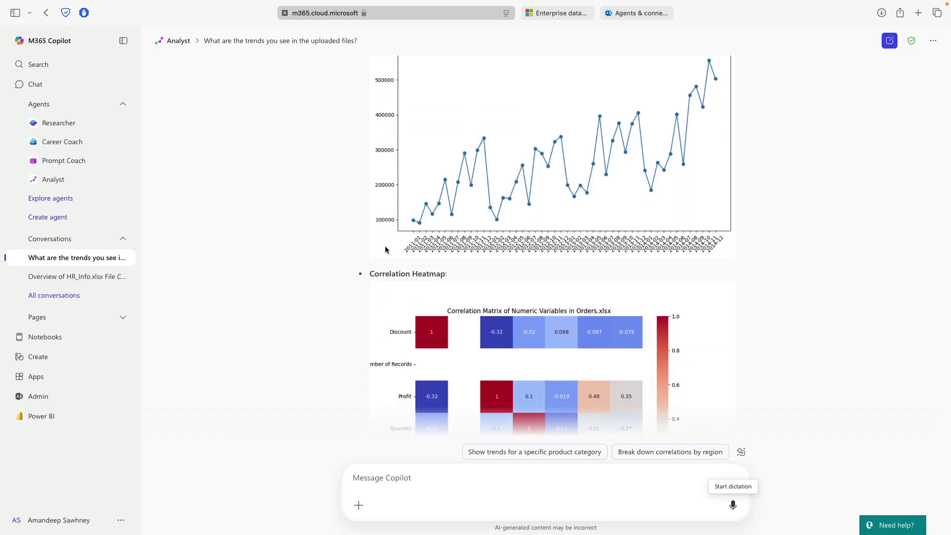
{"action": "scroll", "coordinate": [385, 249], "scroll_direction": "down", "scroll_amount": 5}
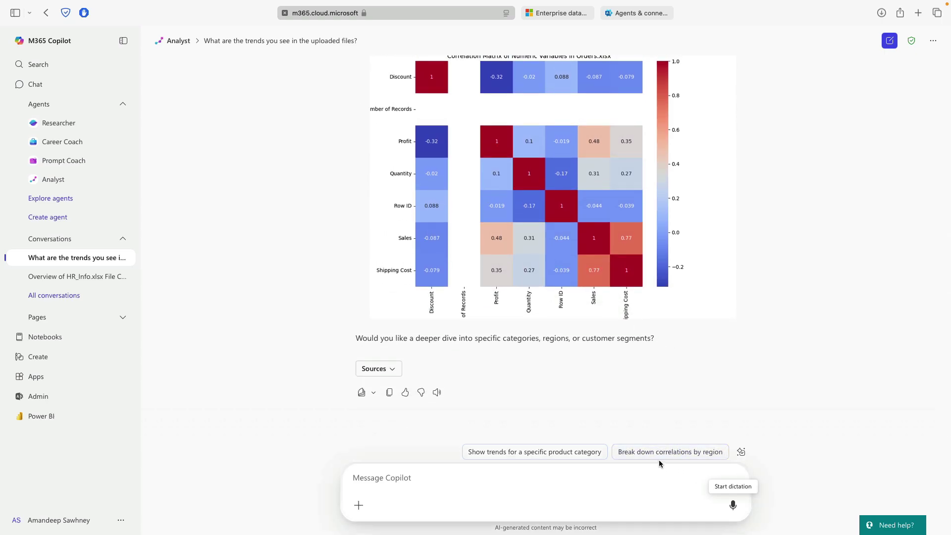
- Ask the Analyst 'Can you predict my sales for the next 6 months?'
{"action": "left_click", "coordinate": [573, 479]}
{"action": "type", "text": "Can you predict "}
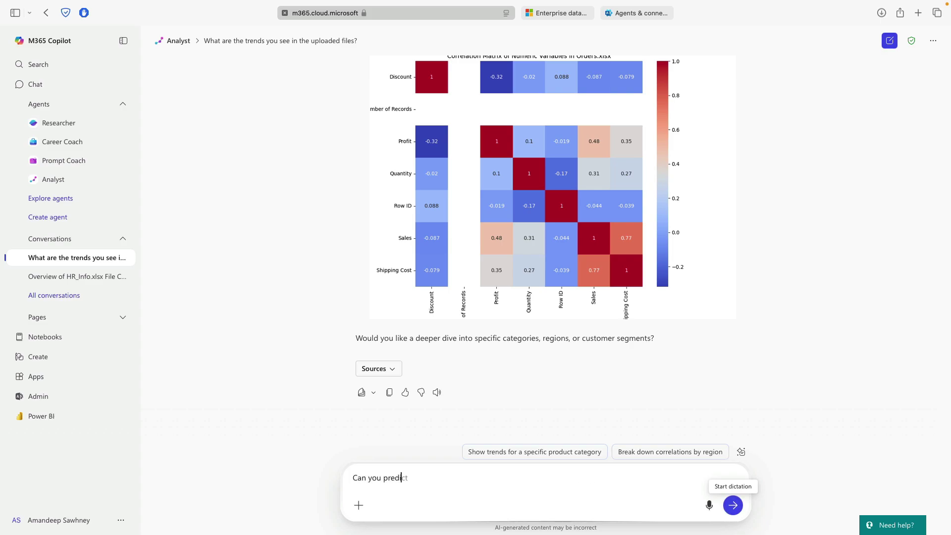
{"action": "type", "text": "my sales for the next 6 m"}
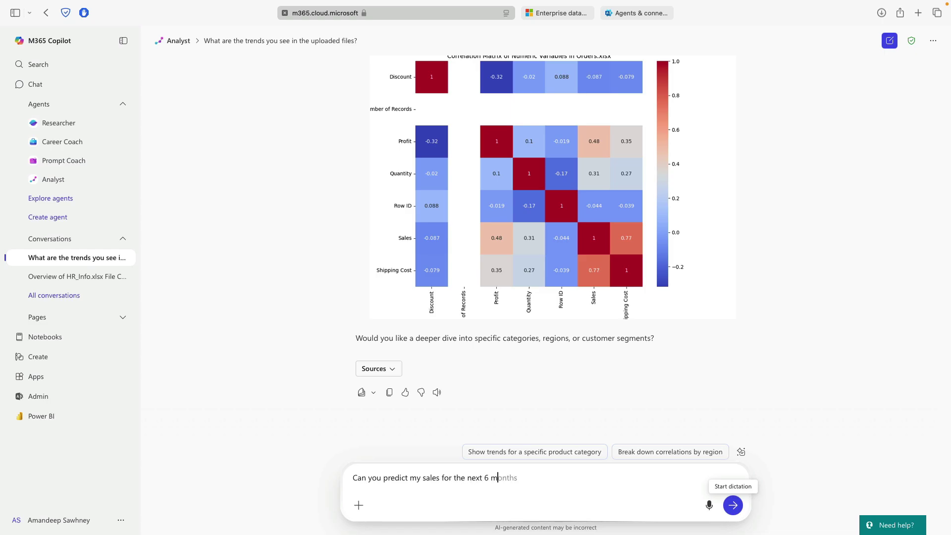
{"action": "type", "text": "onths?"}
{"action": "key", "text": "Return"}
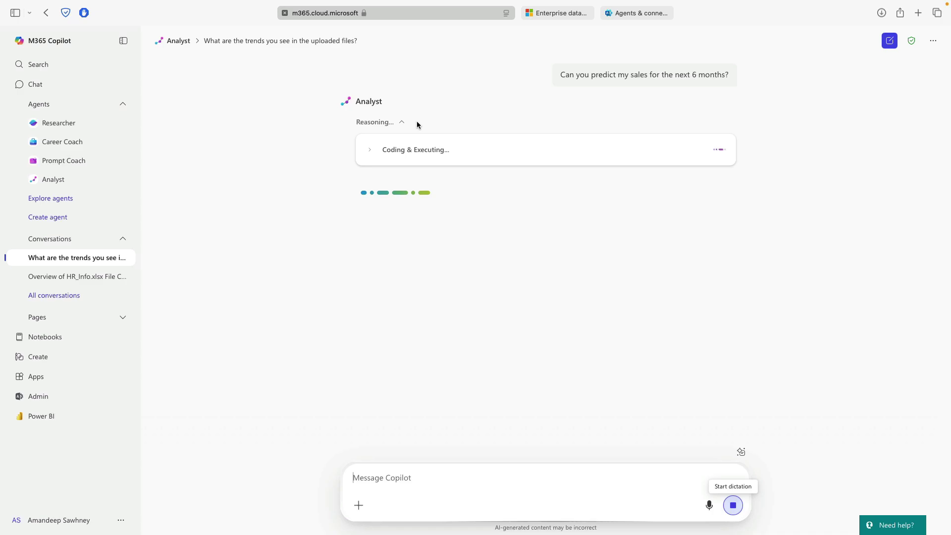
- Expand the first forecast coding step and await the January–June 2015 forecast table
{"action": "left_click", "coordinate": [370, 151]}
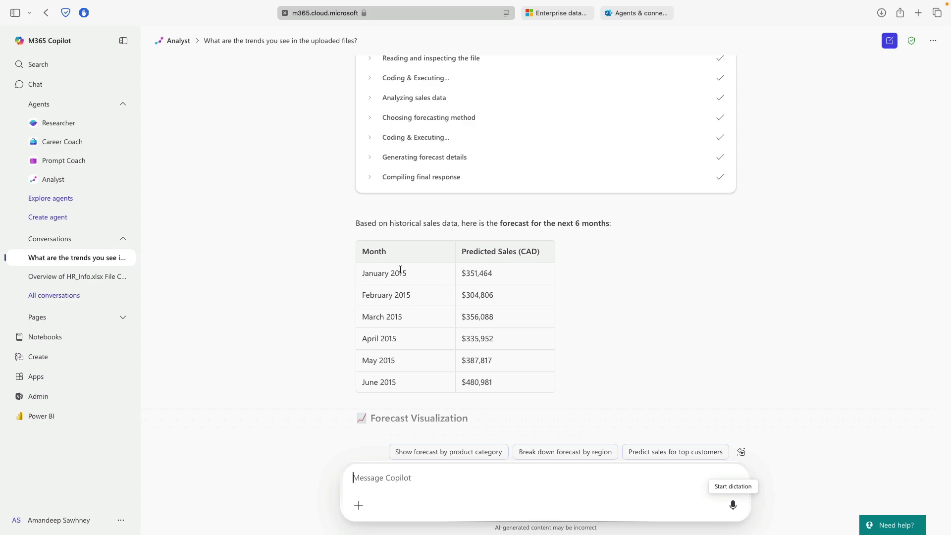
{"action": "scroll", "coordinate": [401, 340], "scroll_direction": "down", "scroll_amount": 1}
{"action": "scroll", "coordinate": [397, 351], "scroll_direction": "down", "scroll_amount": 1}
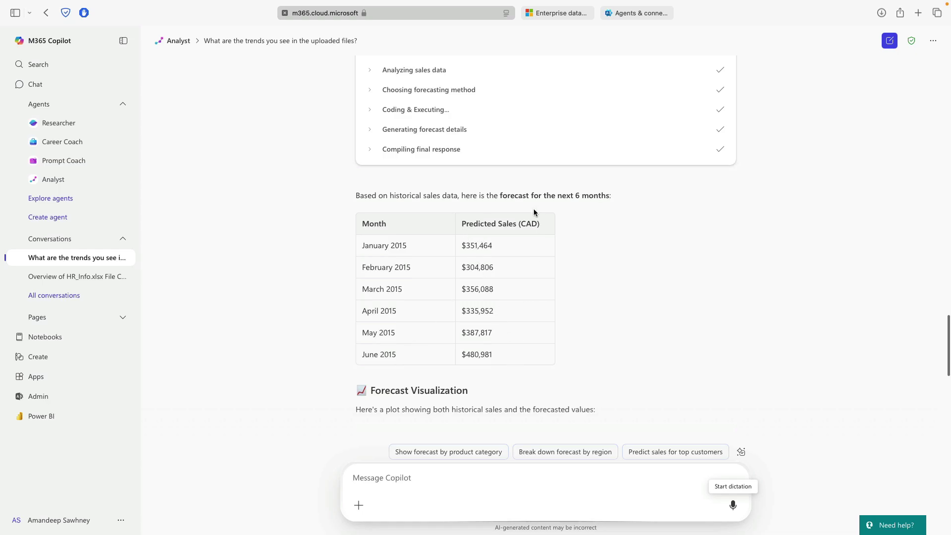
{"action": "scroll", "coordinate": [553, 254], "scroll_direction": "down", "scroll_amount": 3}
{"action": "scroll", "coordinate": [553, 257], "scroll_direction": "down", "scroll_amount": 3}
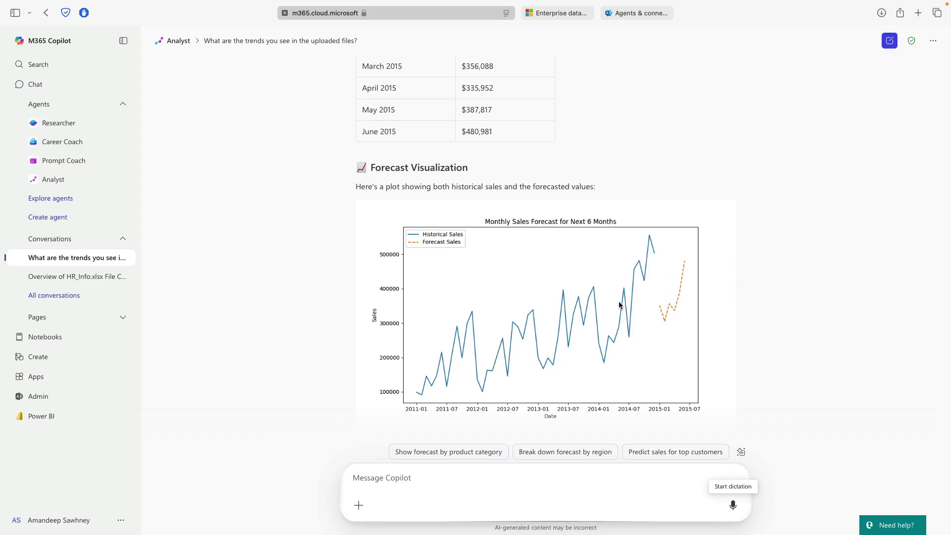
{"action": "scroll", "coordinate": [704, 295], "scroll_direction": "down", "scroll_amount": 5}
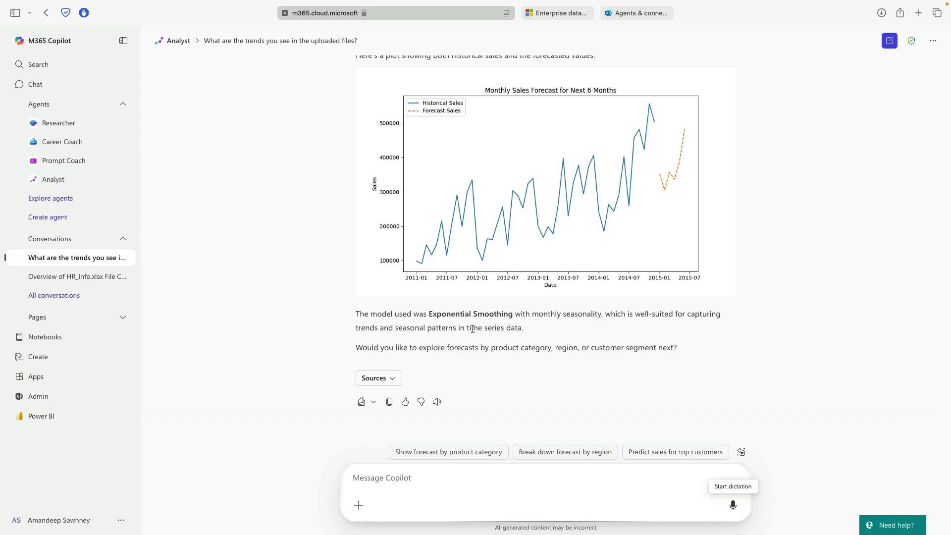
{"action": "scroll", "coordinate": [334, 299], "scroll_direction": "up", "scroll_amount": 15}
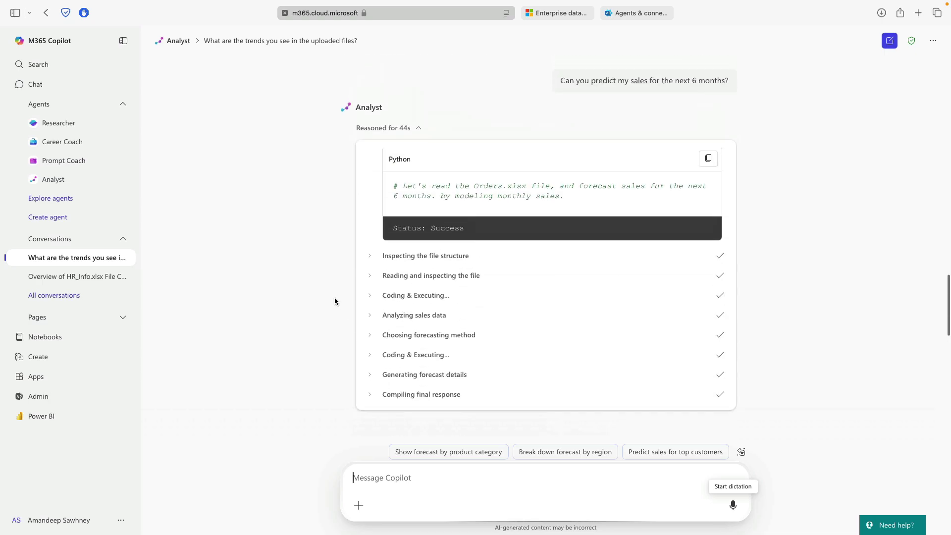
{"action": "scroll", "coordinate": [335, 301], "scroll_direction": "down", "scroll_amount": 5}
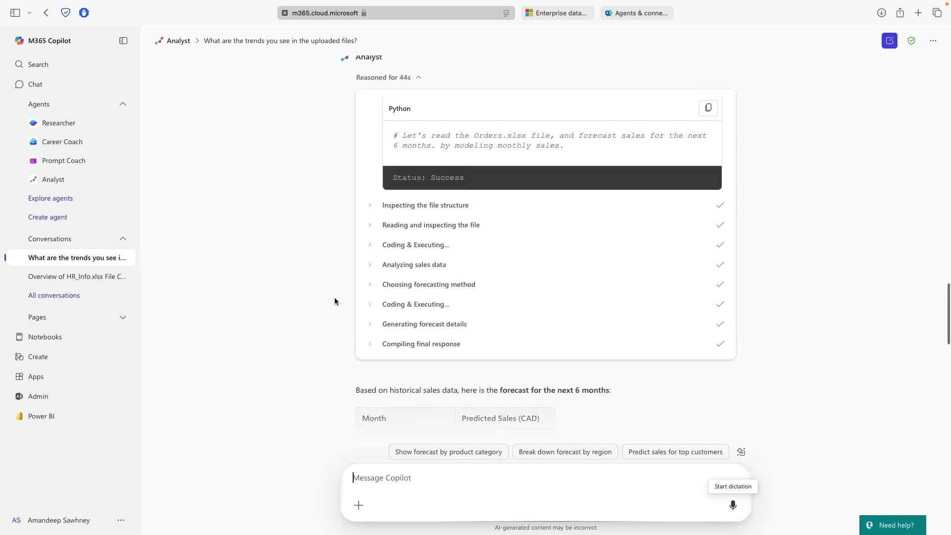
{"action": "scroll", "coordinate": [334, 301], "scroll_direction": "up", "scroll_amount": 2}
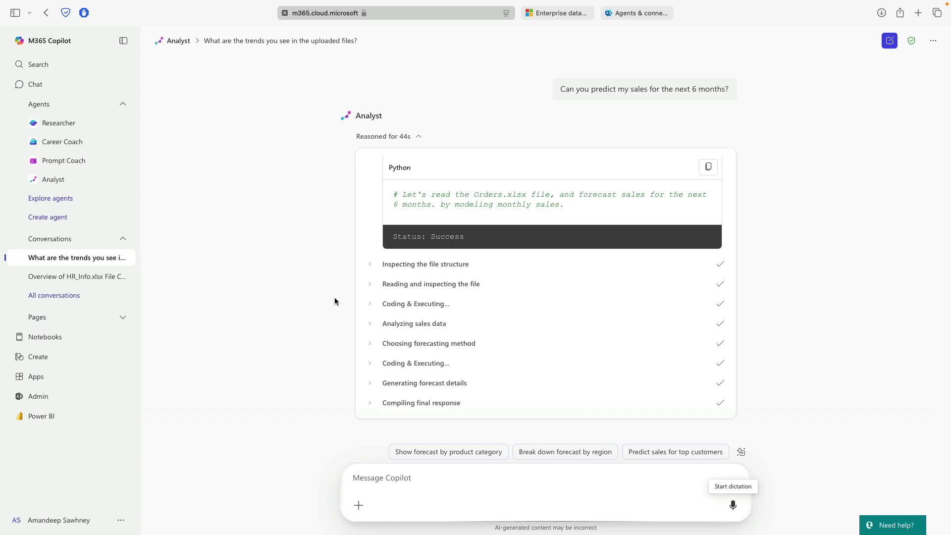
{"action": "scroll", "coordinate": [334, 301], "scroll_direction": "down", "scroll_amount": 12}
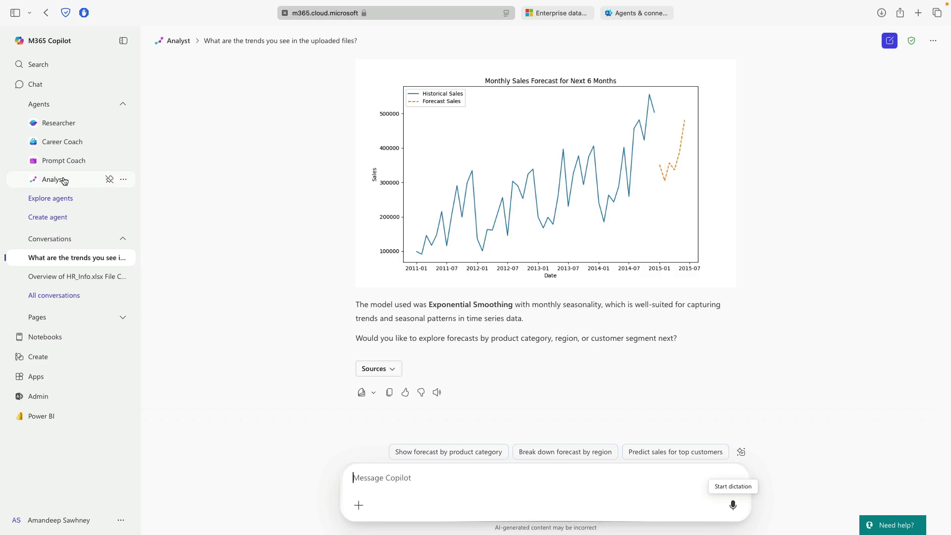
{"action": "scroll", "coordinate": [418, 193], "scroll_direction": "up", "scroll_amount": 10}
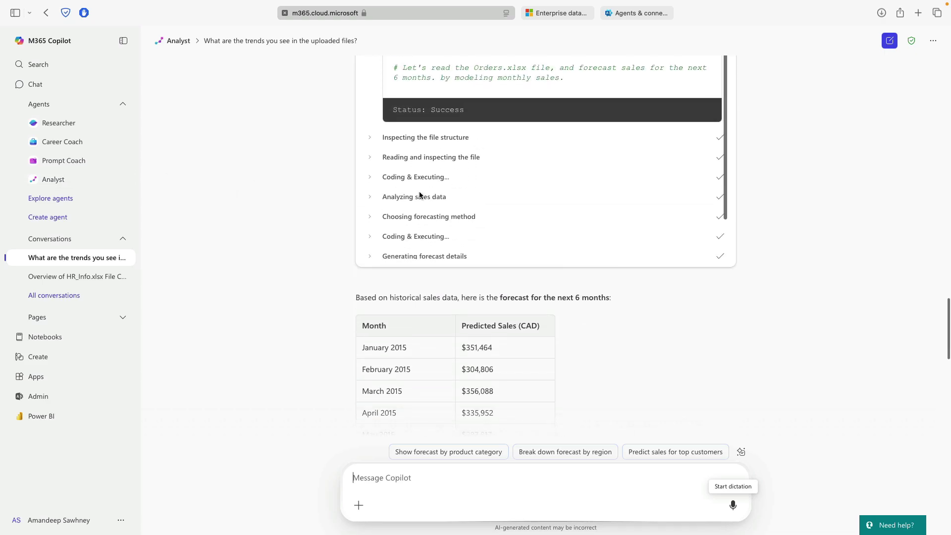
{"action": "scroll", "coordinate": [350, 246], "scroll_direction": "down", "scroll_amount": 10}
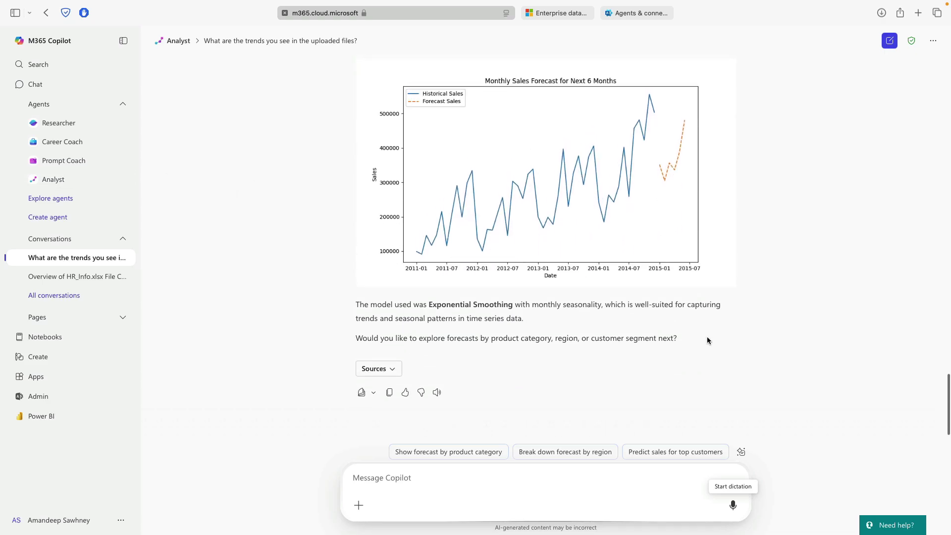
{"action": "left_click", "coordinate": [742, 451]}
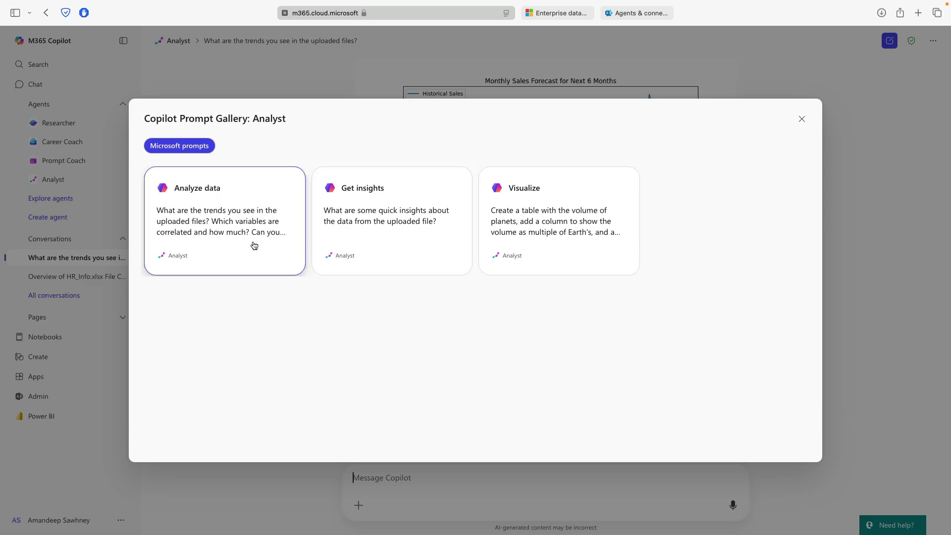
{"action": "left_click", "coordinate": [802, 119]}
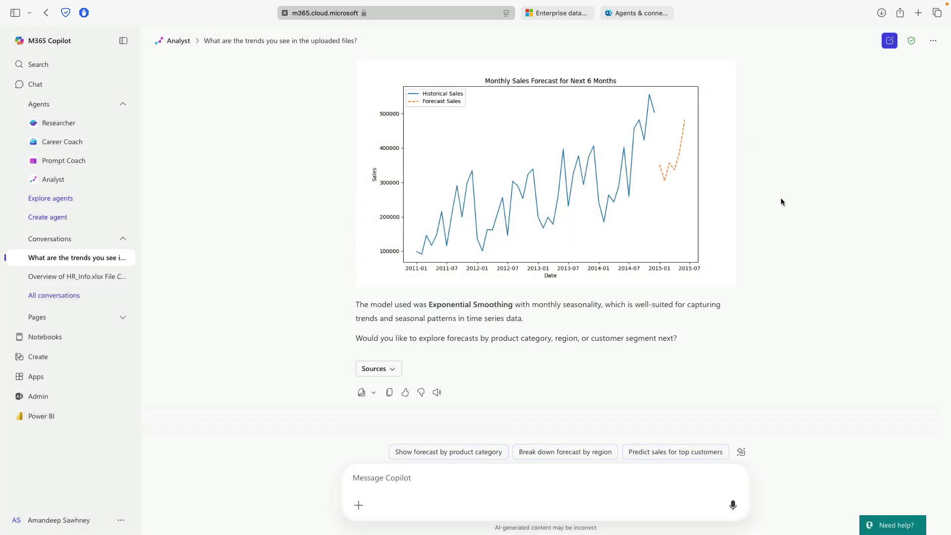
{"action": "scroll", "coordinate": [782, 213], "scroll_direction": "up", "scroll_amount": 8}
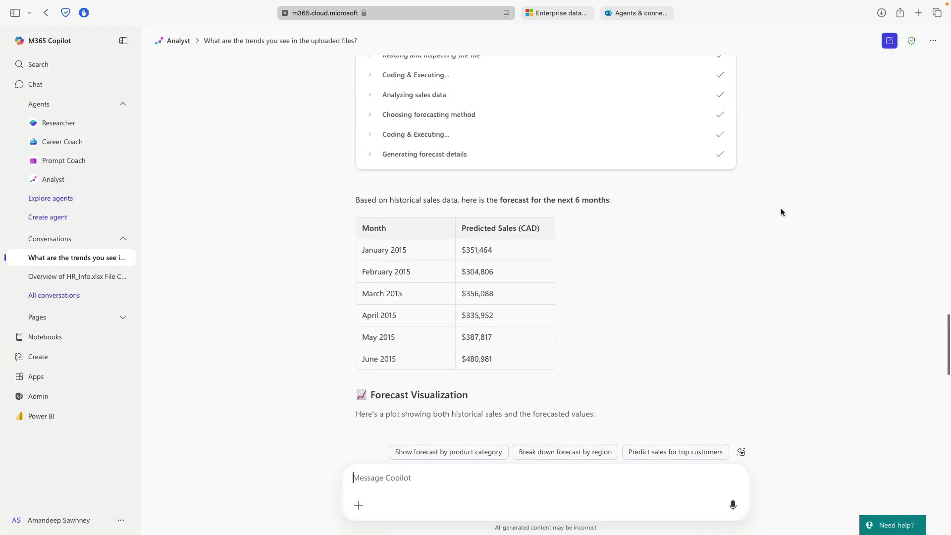